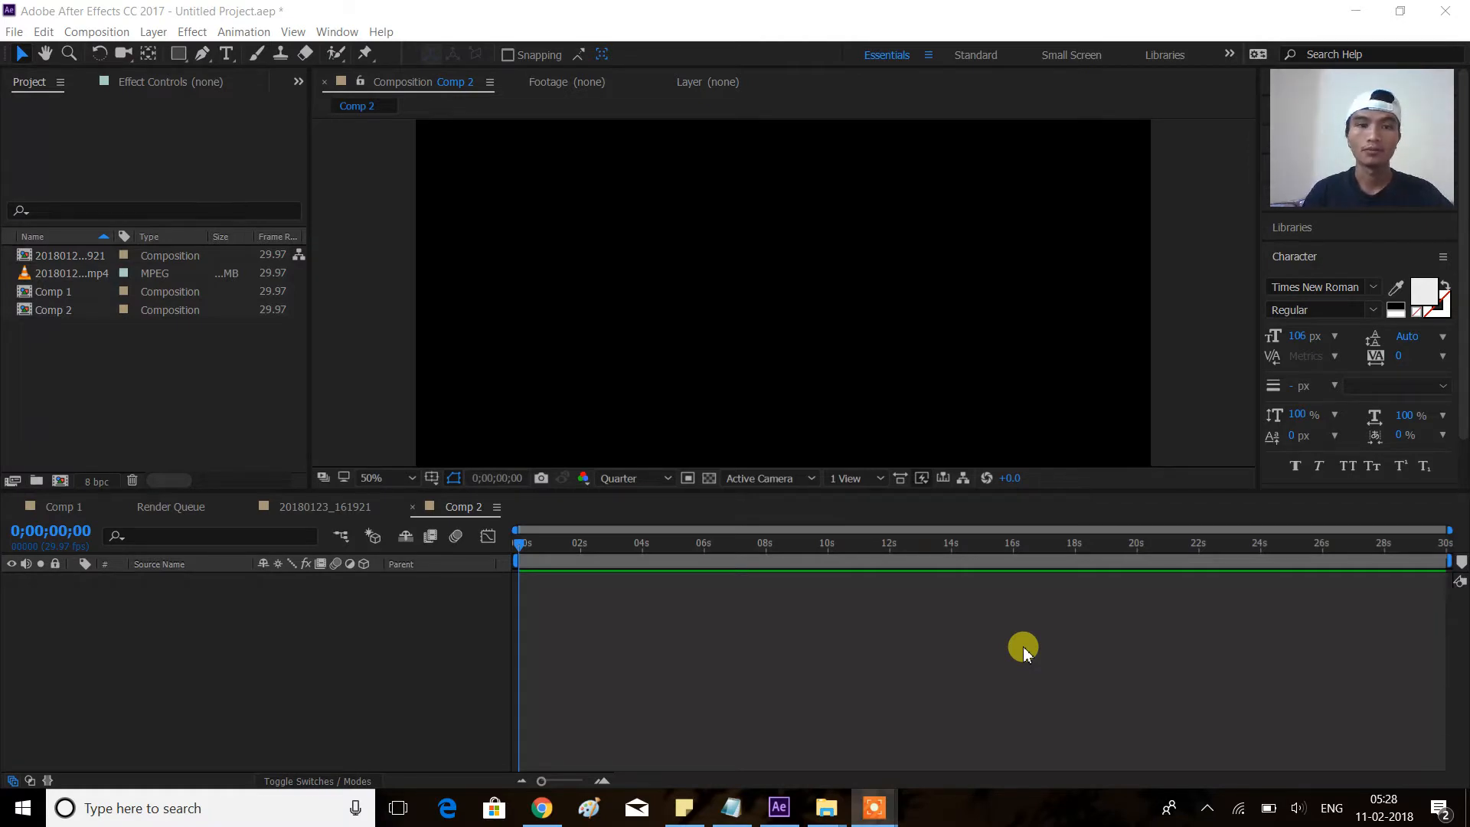
# Step: Start a new empty project without saving changes to Untitled Project.aep
pyautogui.click(1026, 650)
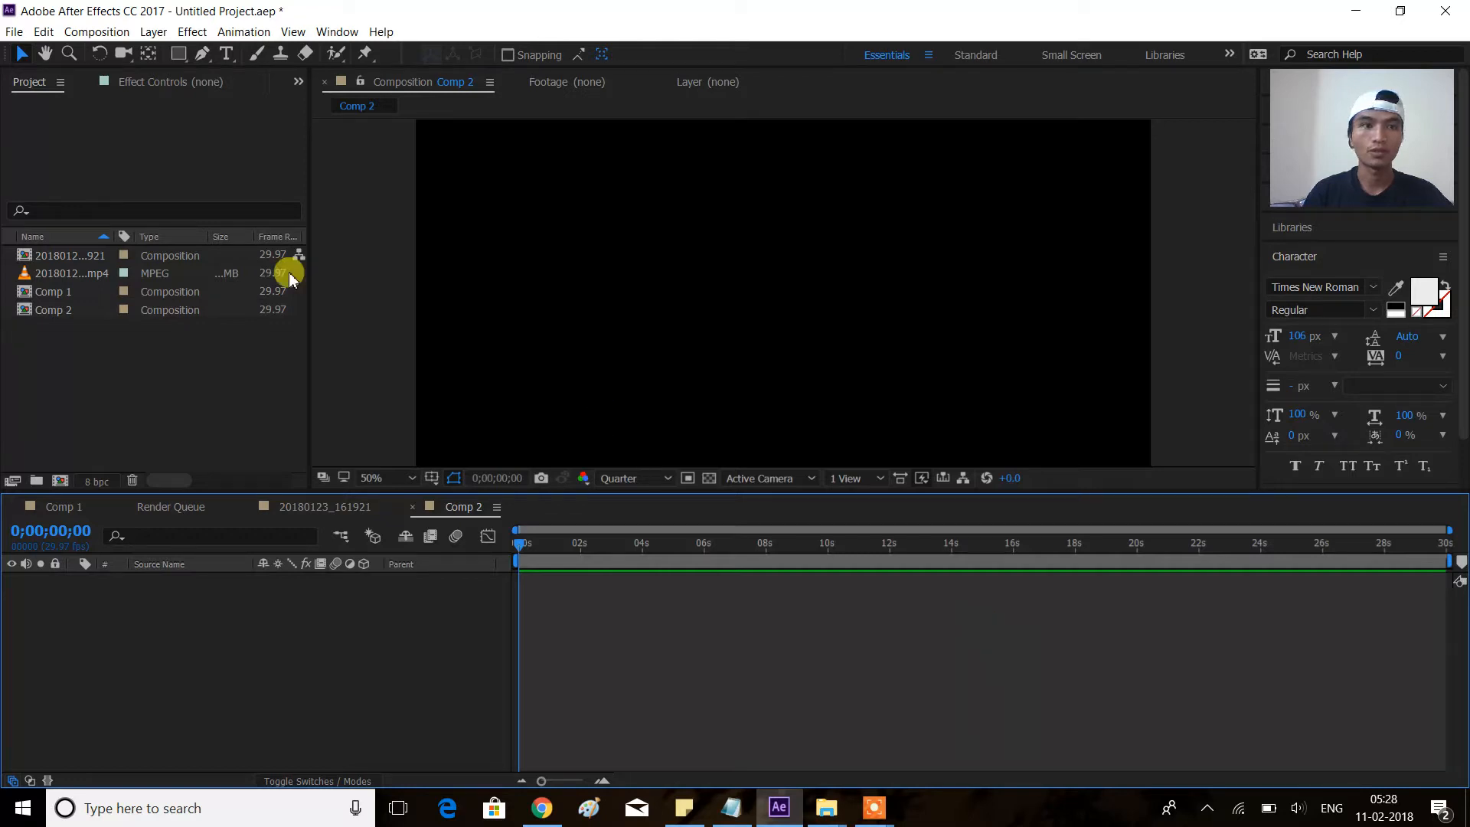
pyautogui.click(113, 135)
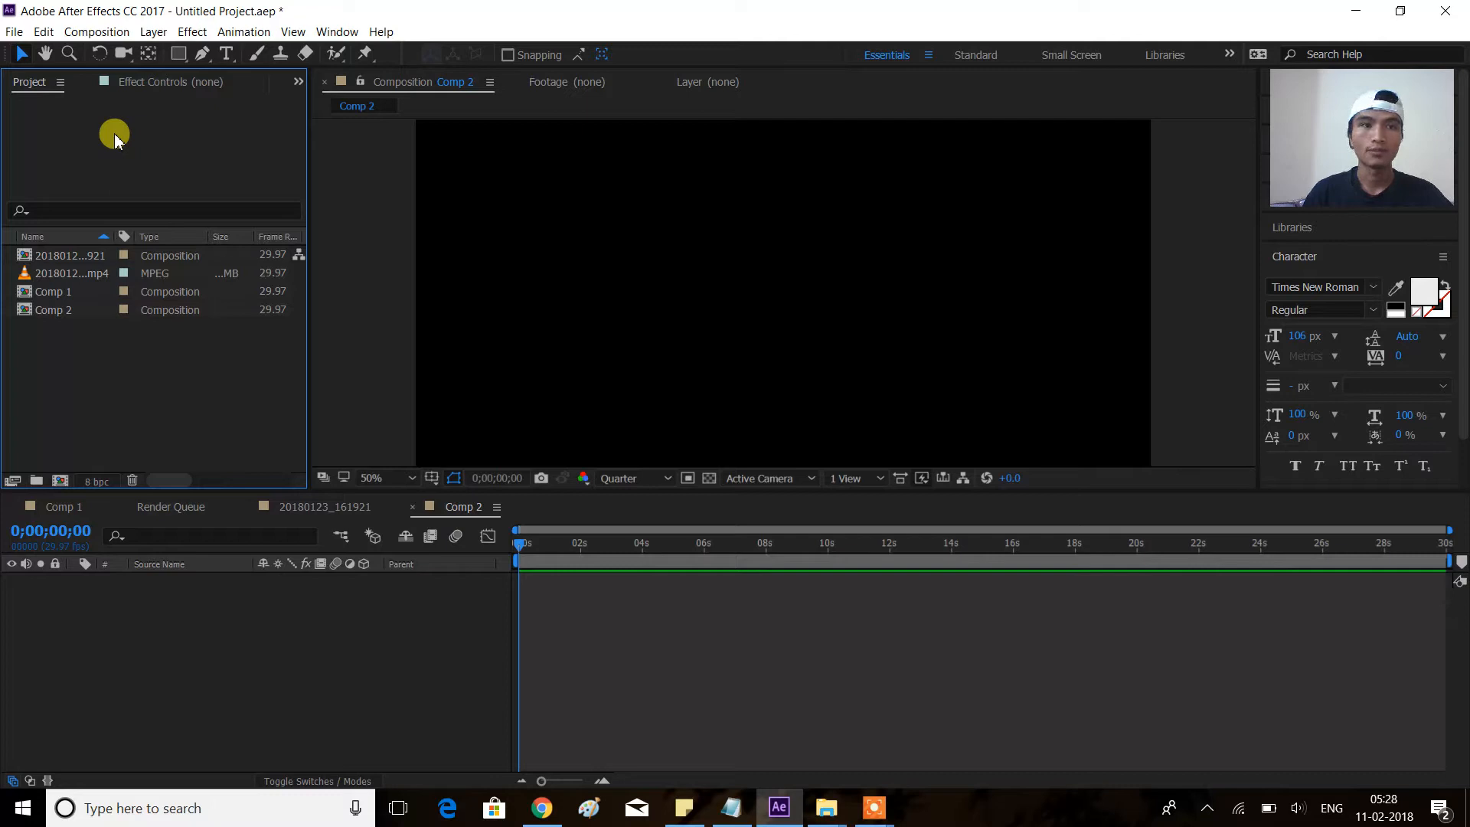
pyautogui.click(598, 648)
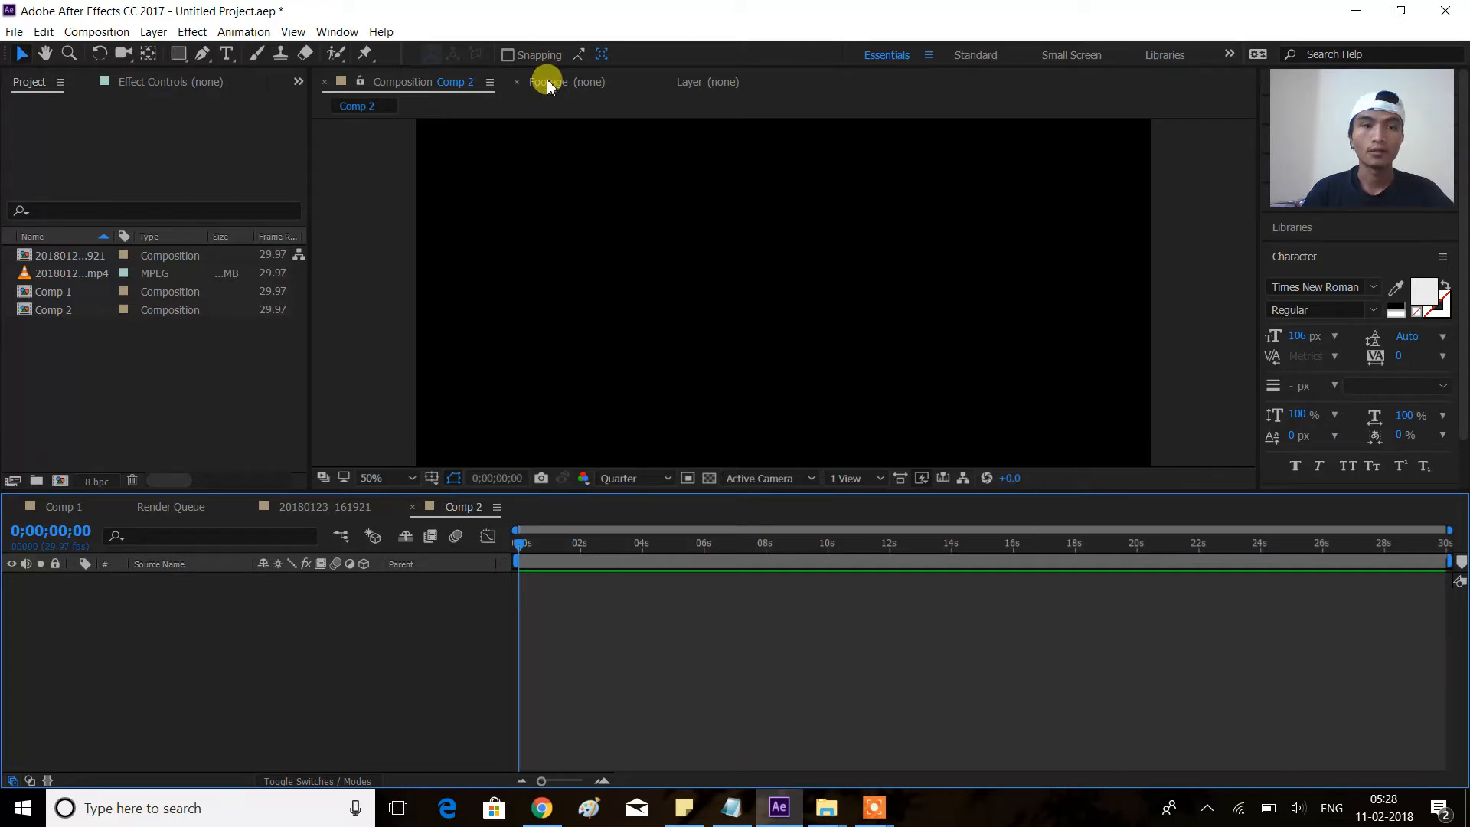
pyautogui.click(211, 397)
pyautogui.click(17, 32)
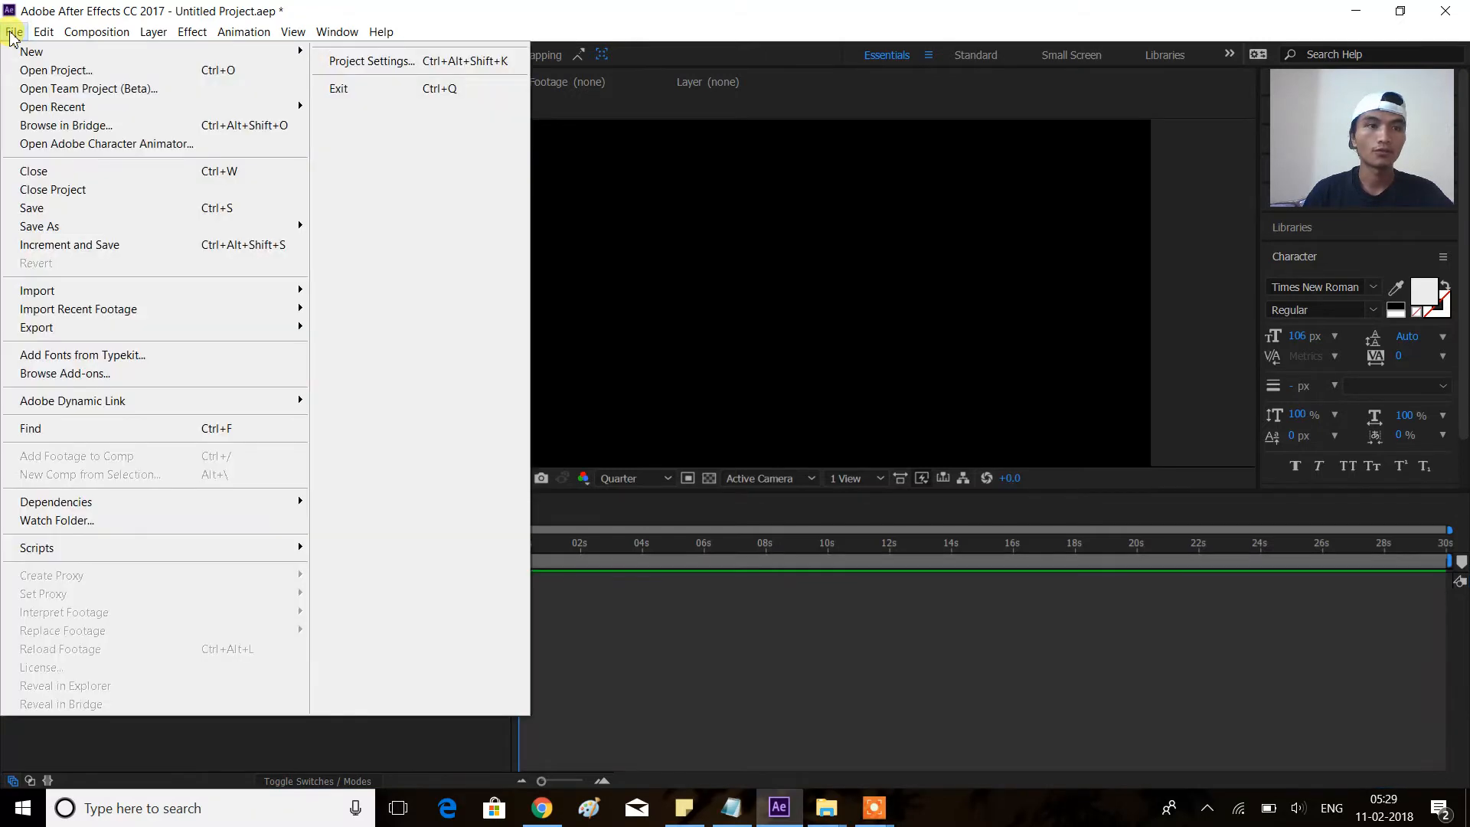
pyautogui.moveTo(31, 58)
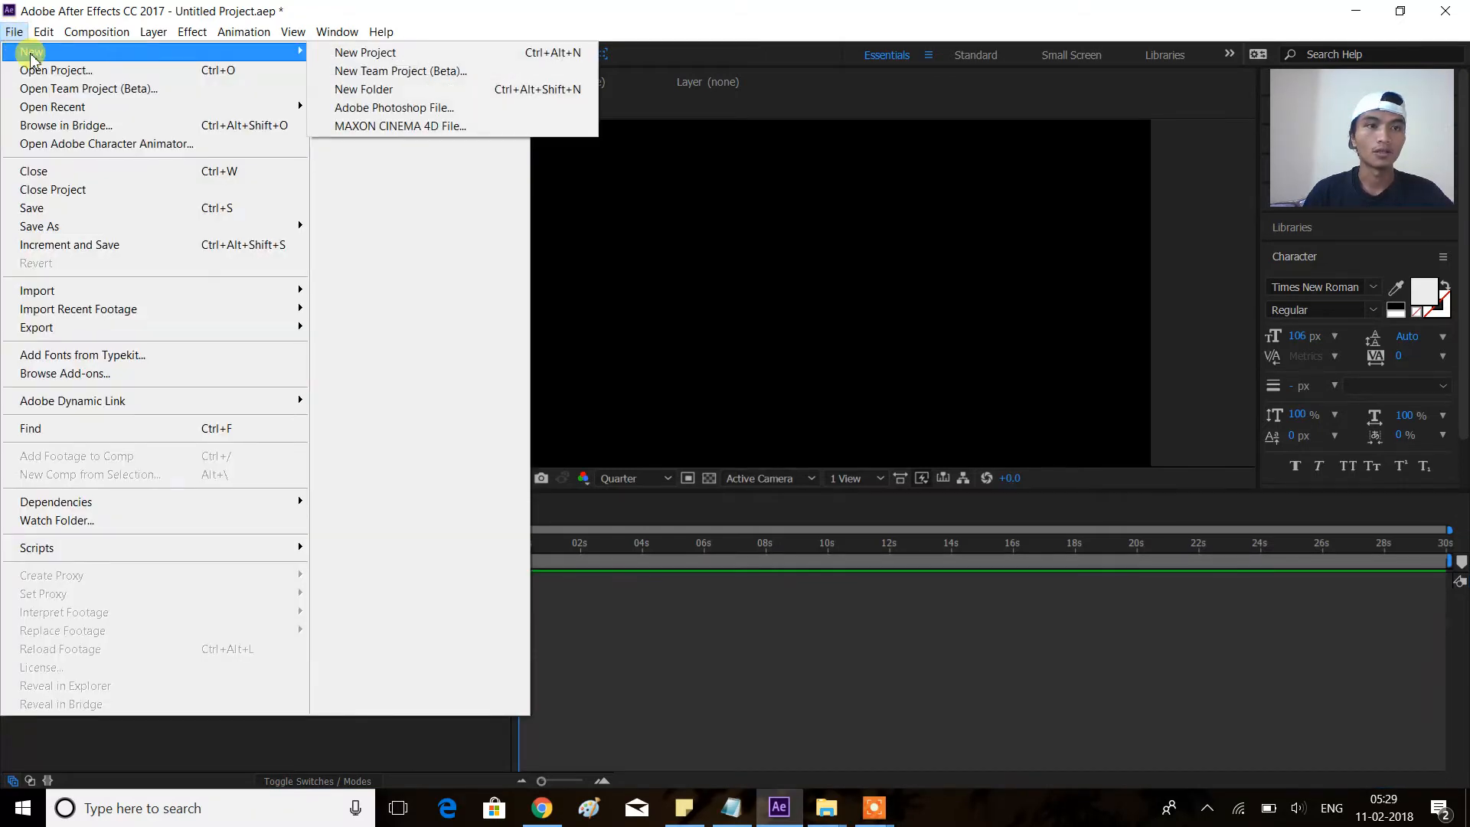
pyautogui.click(367, 54)
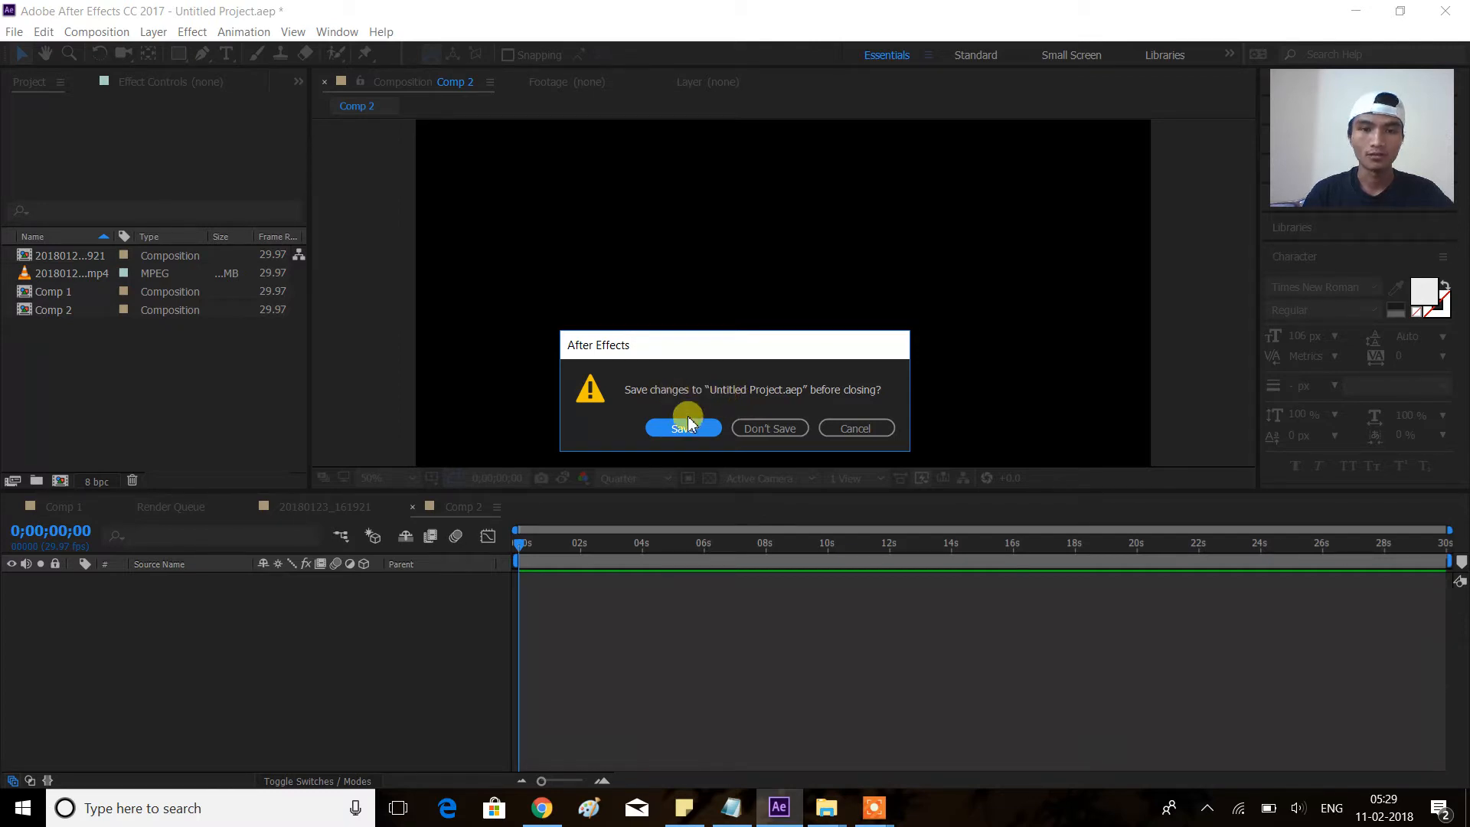
pyautogui.click(775, 427)
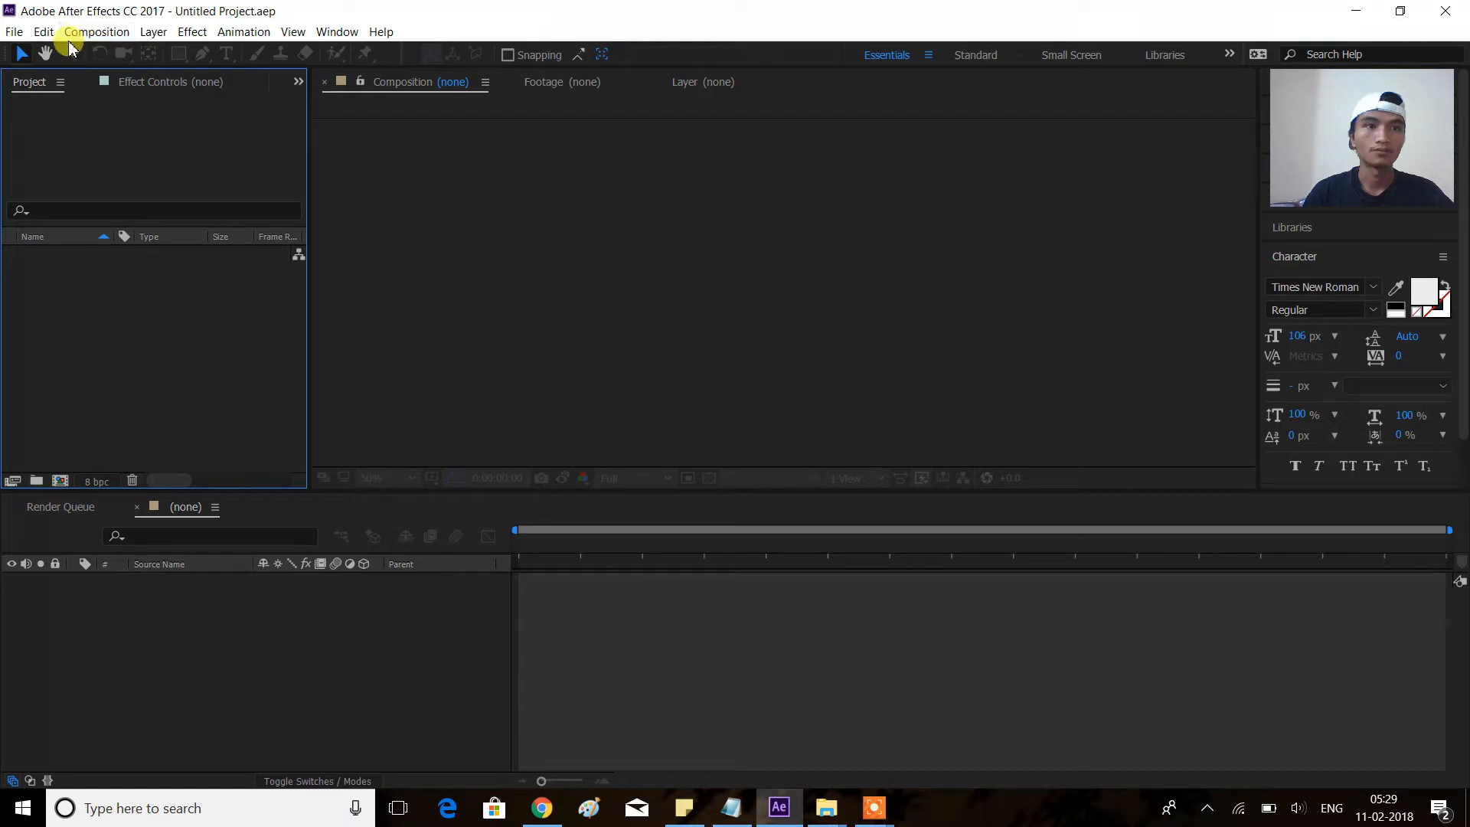
# Step: Create Comp 1 using HDTV 1080 29.97 with a 0;00;30;00 duration
pyautogui.click(96, 34)
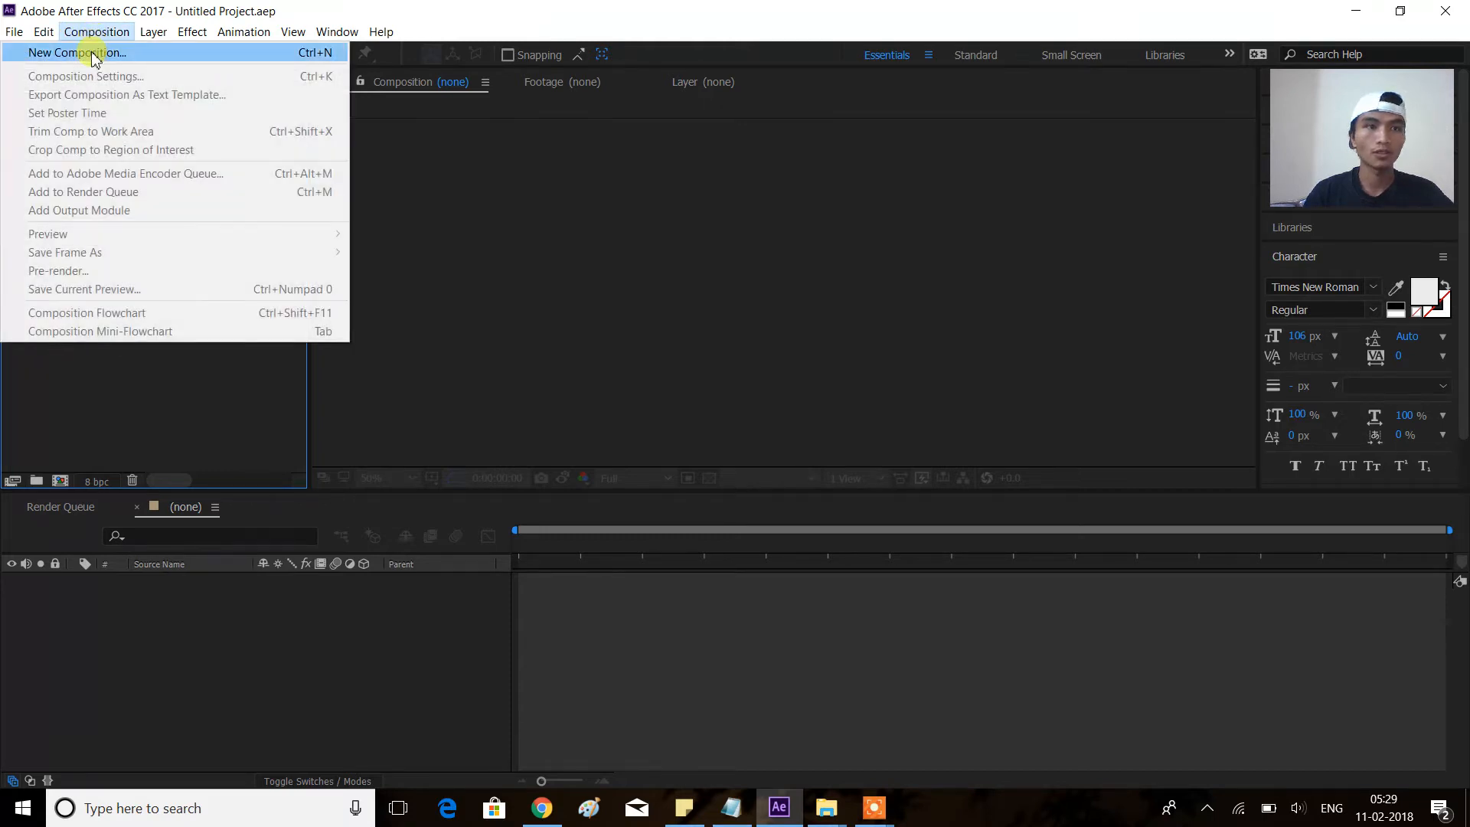
pyautogui.click(94, 53)
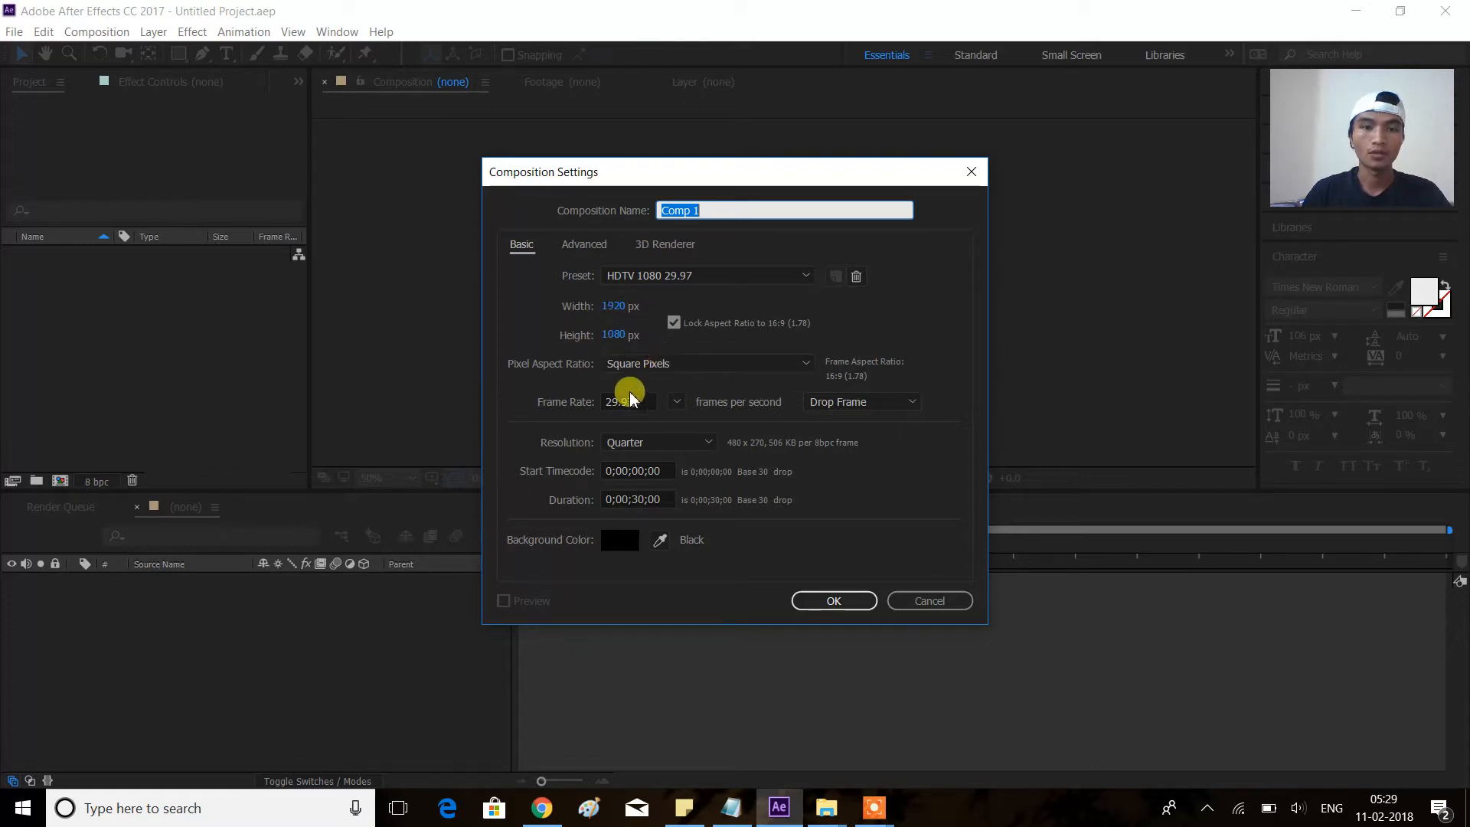
pyautogui.click(644, 500)
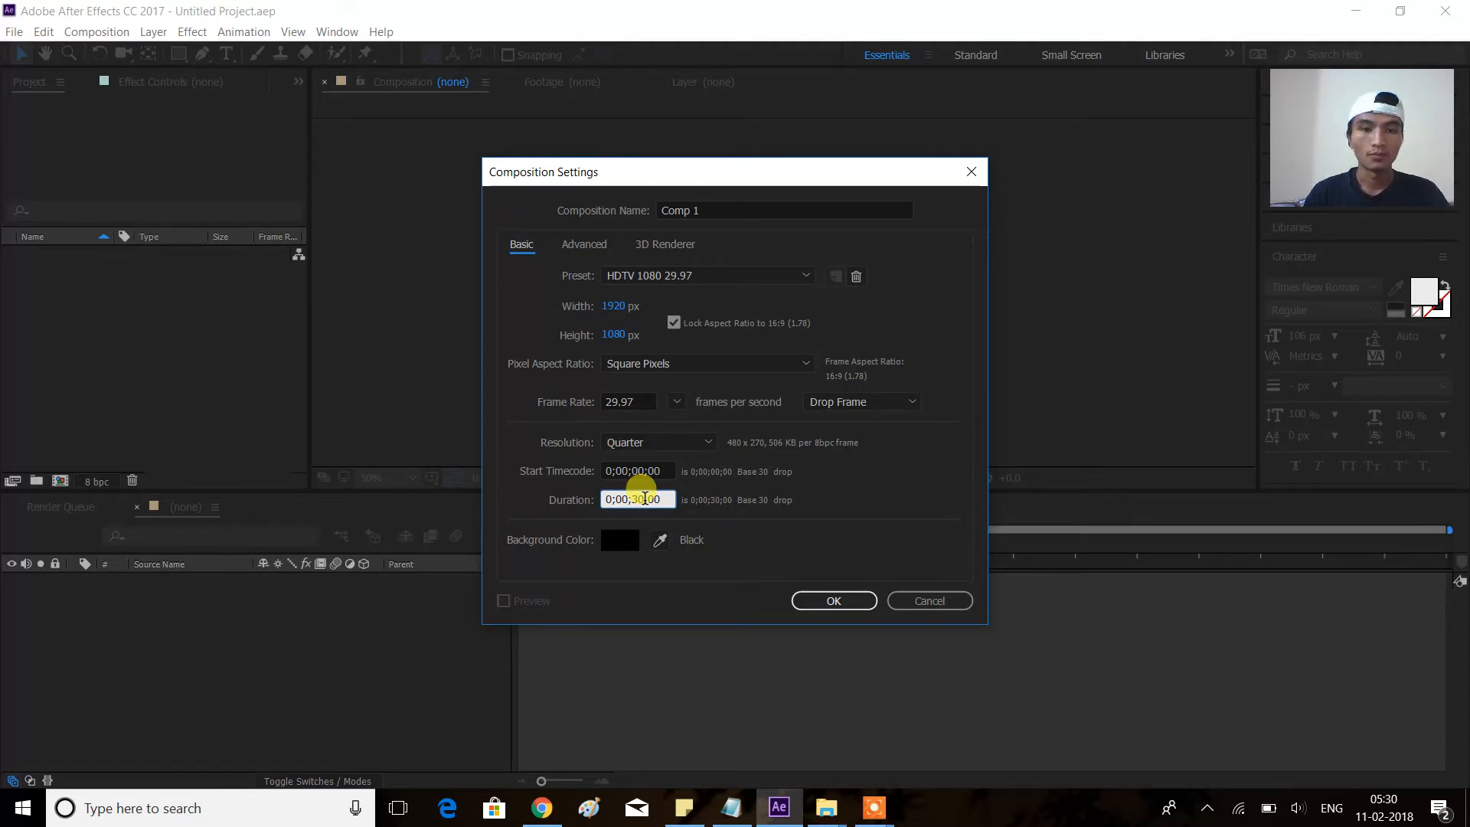
pyautogui.click(756, 534)
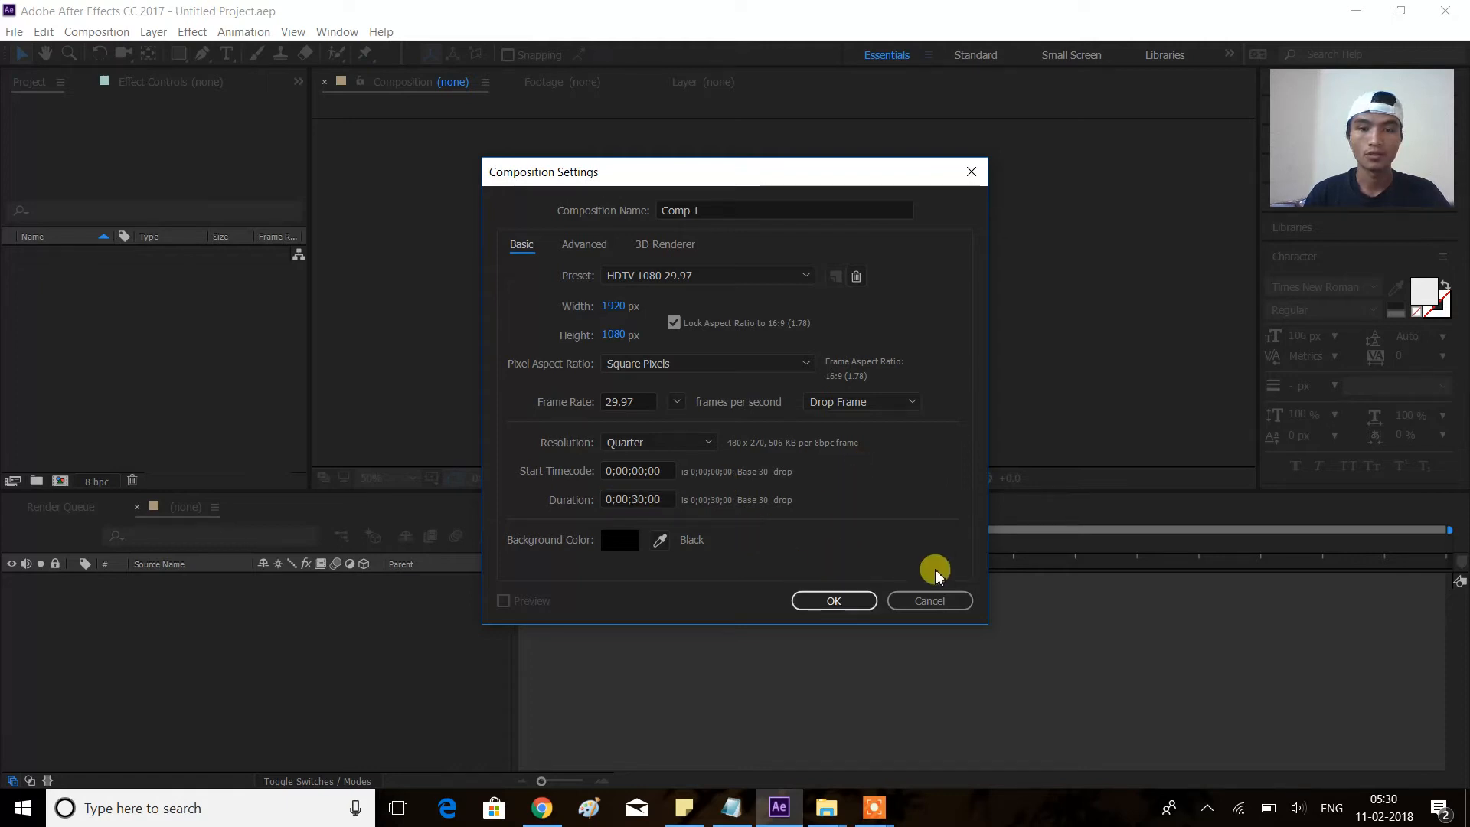
pyautogui.click(832, 600)
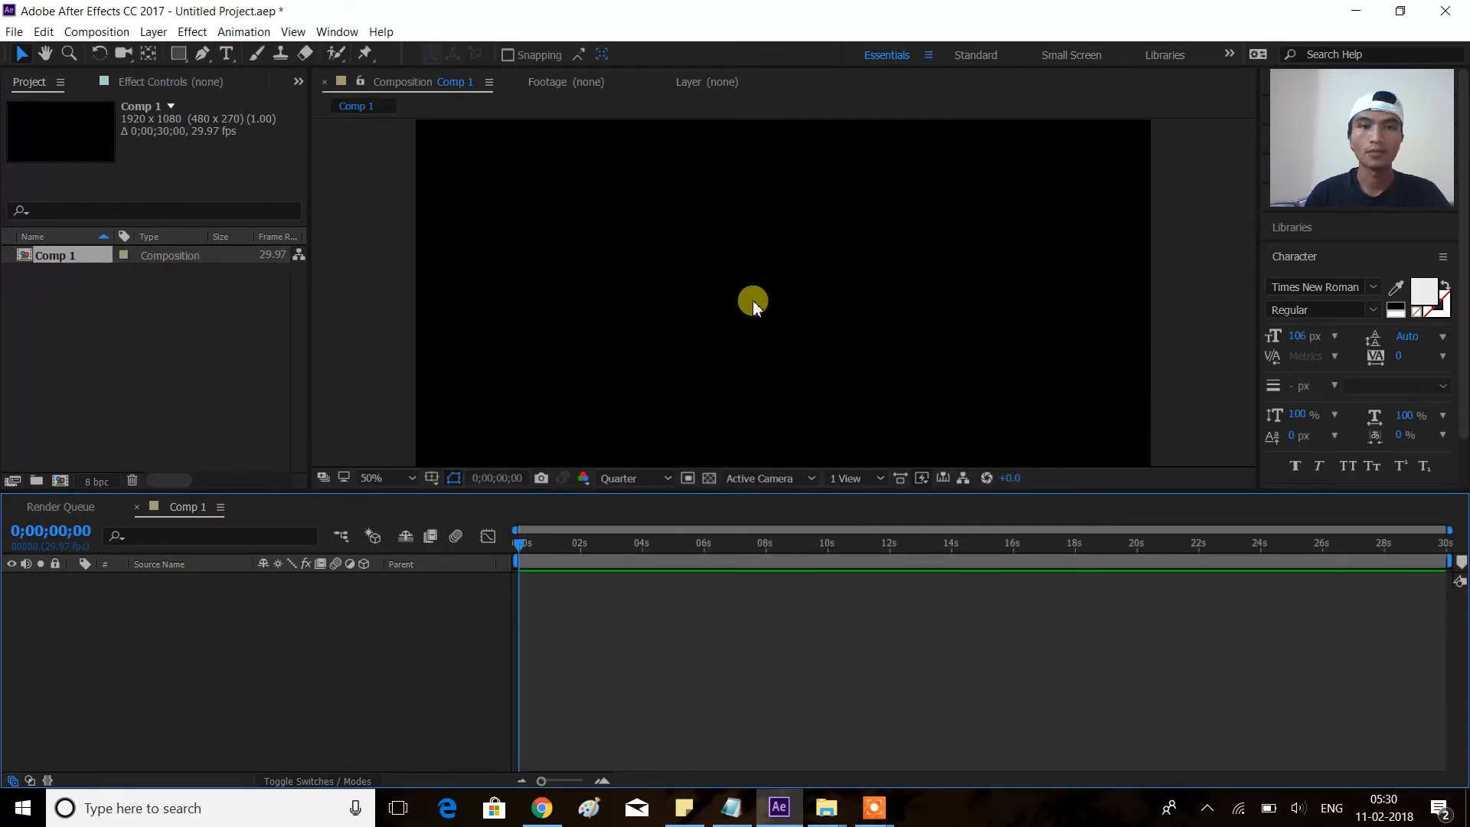
# Step: Add a comp-sized white solid, White Solid 1, to Comp 1, then deselect it
pyautogui.scroll(-2, 753, 307)
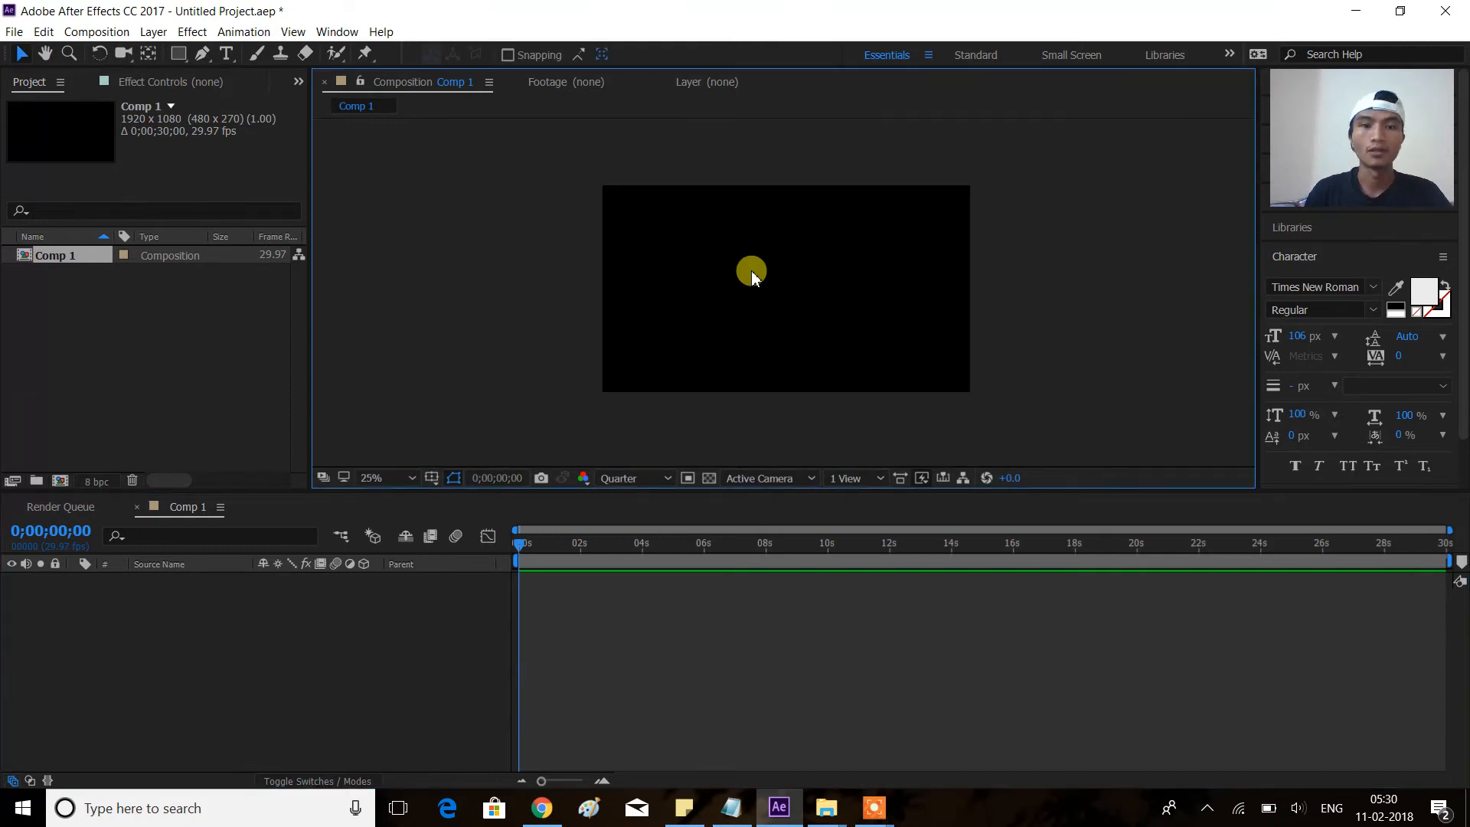
pyautogui.click(303, 636)
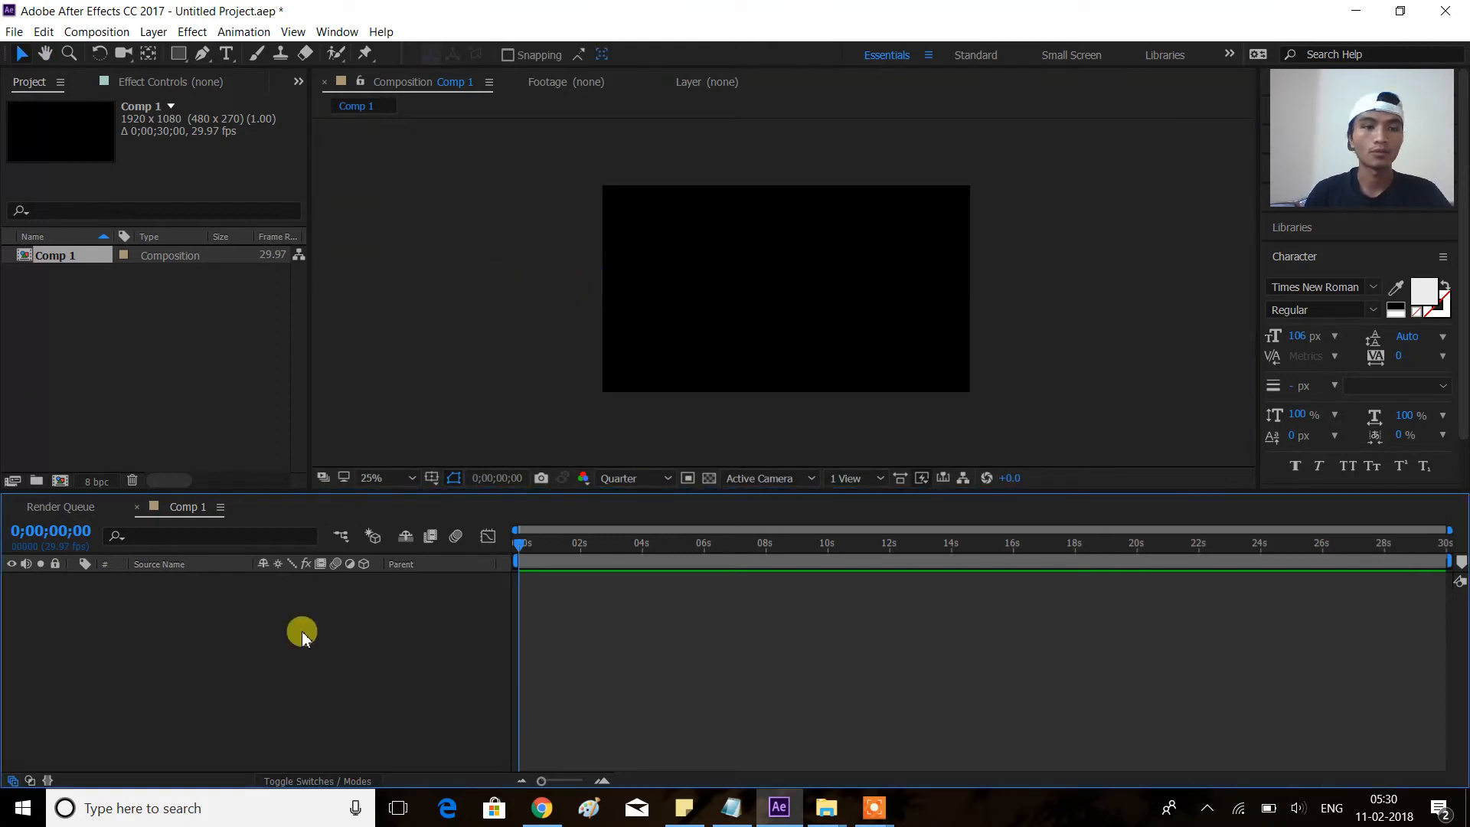
pyautogui.click(163, 39)
pyautogui.moveTo(157, 54)
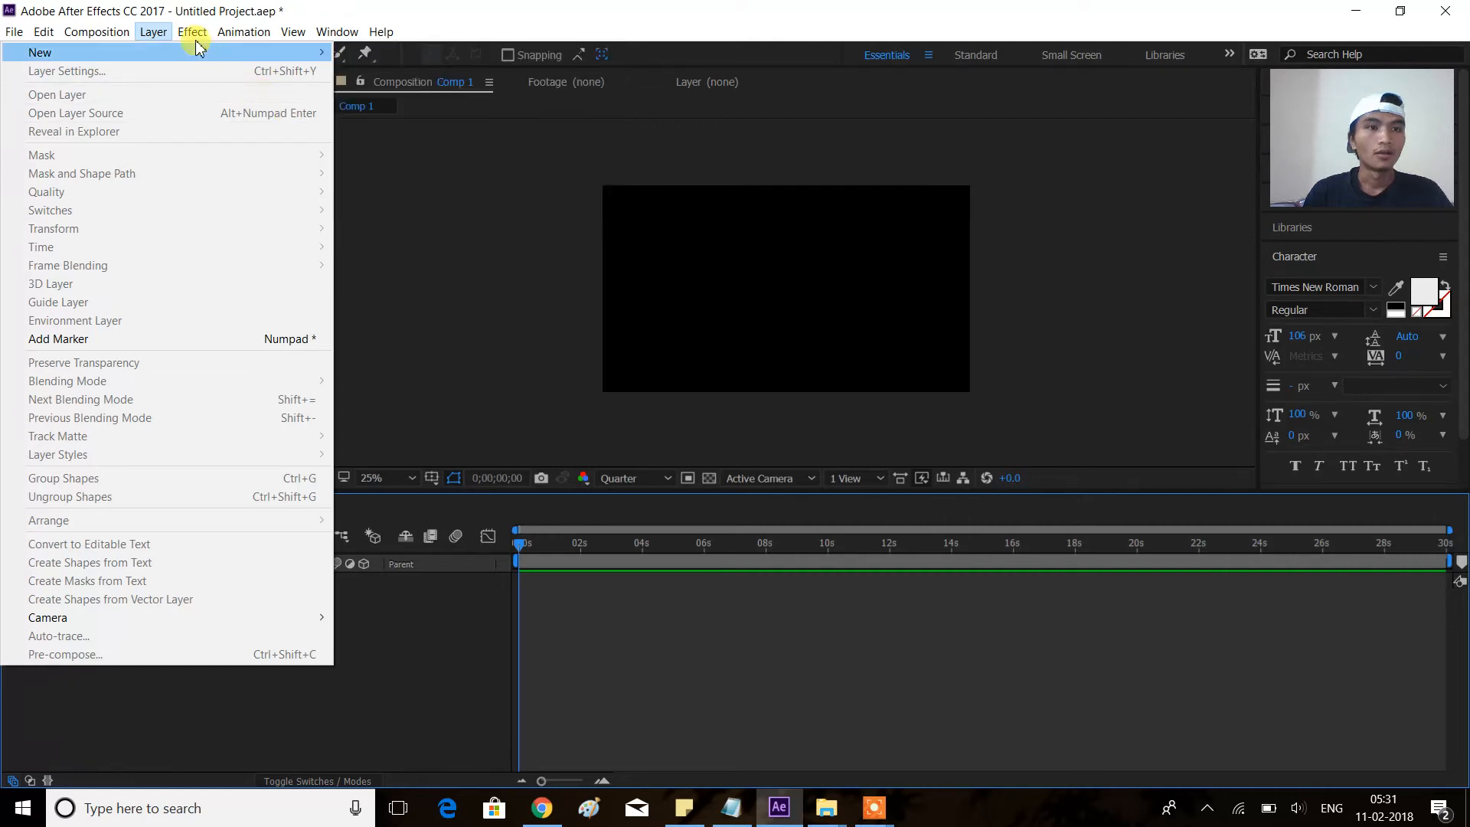
pyautogui.moveTo(289, 50)
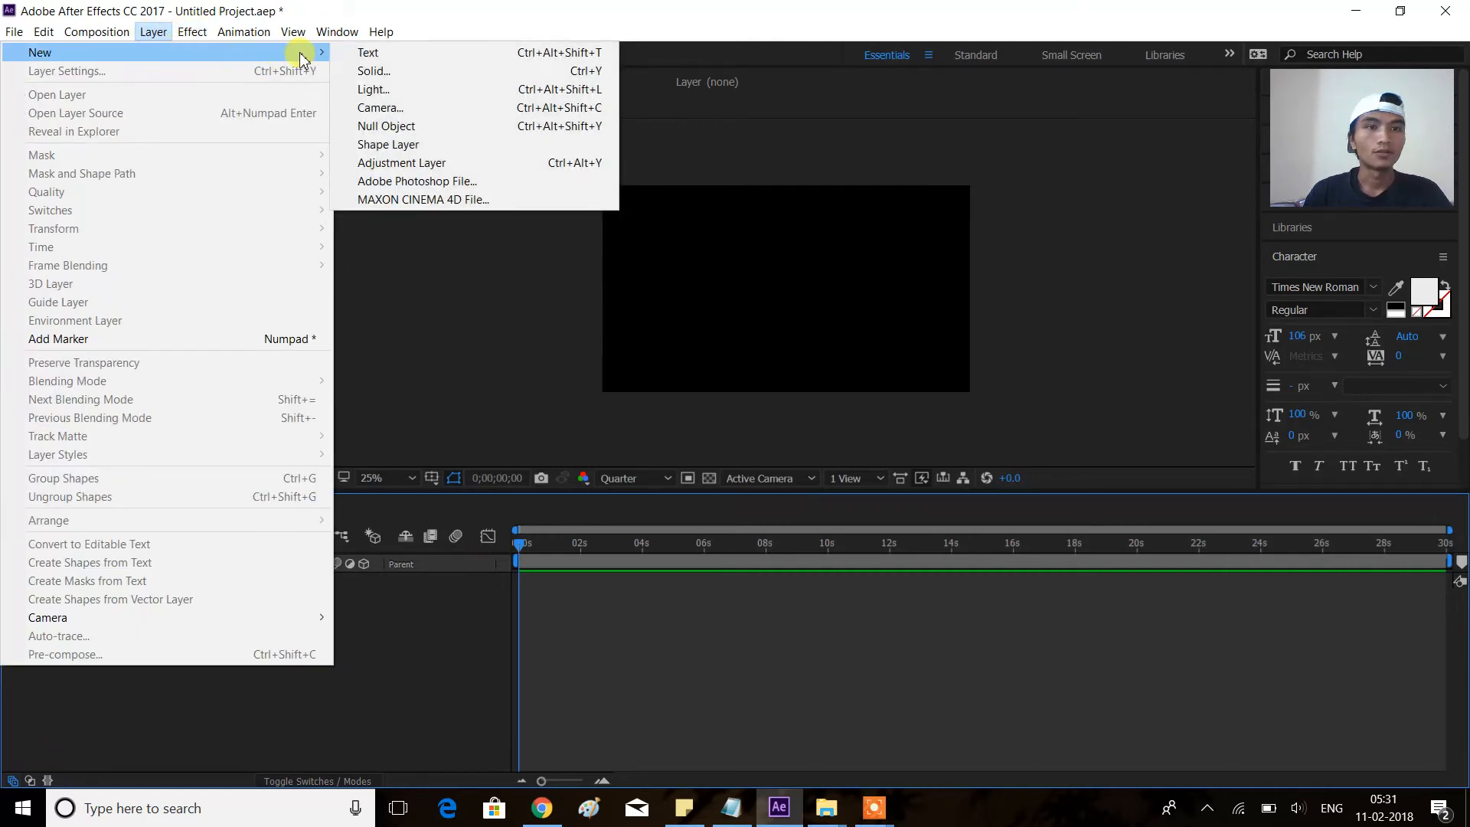
pyautogui.click(371, 71)
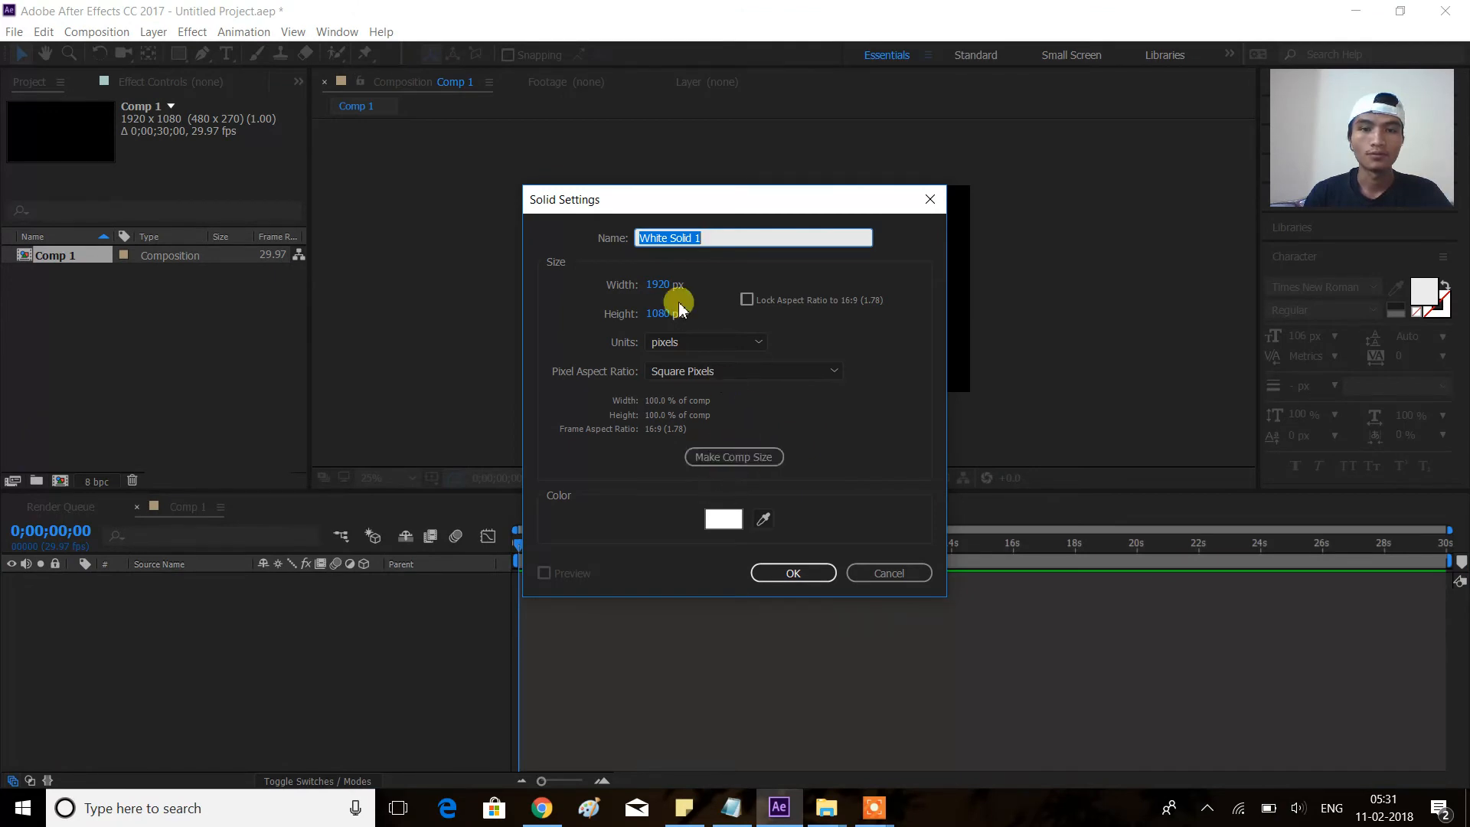
pyautogui.click(736, 458)
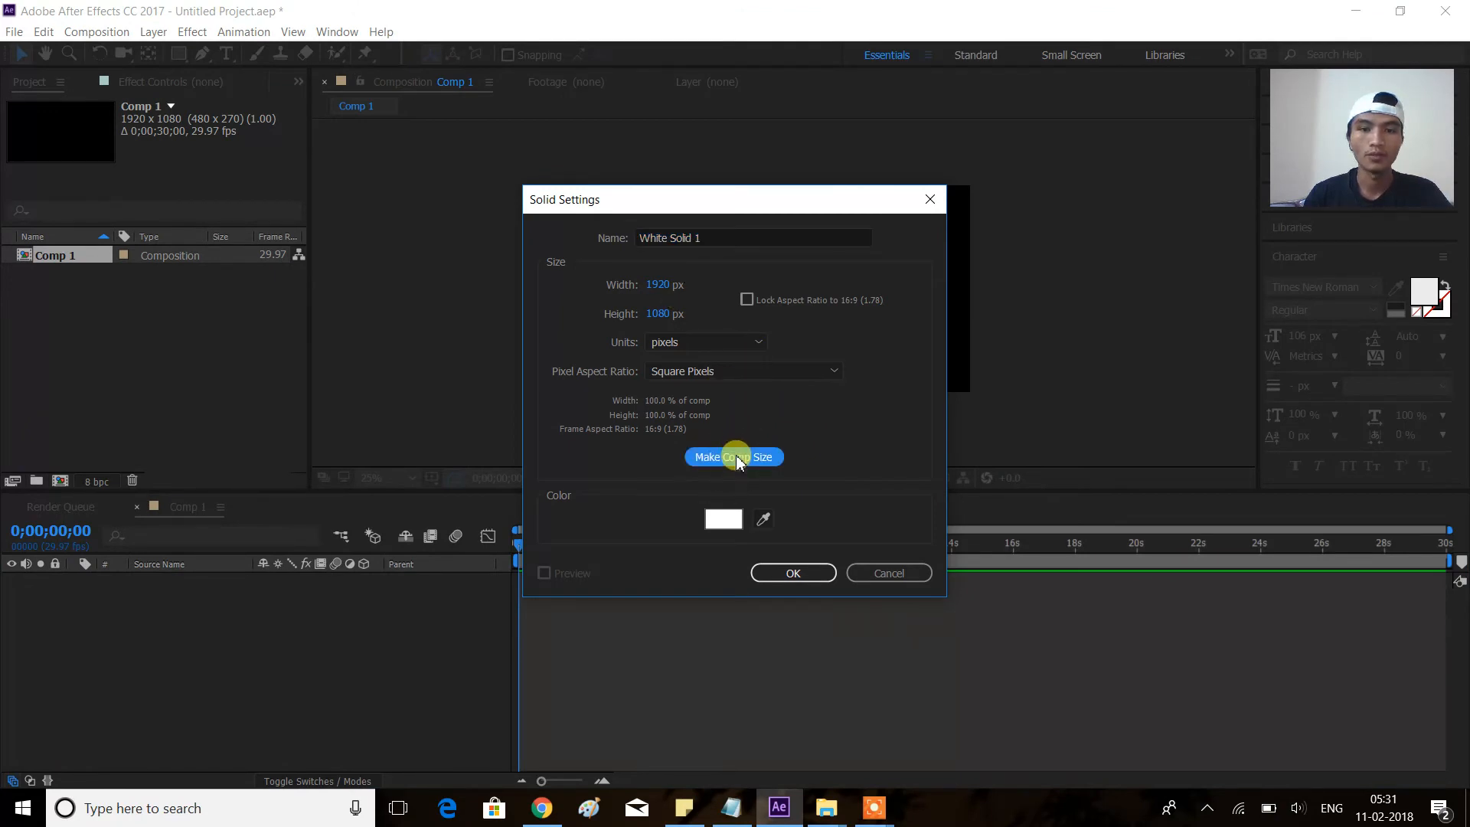
pyautogui.click(793, 571)
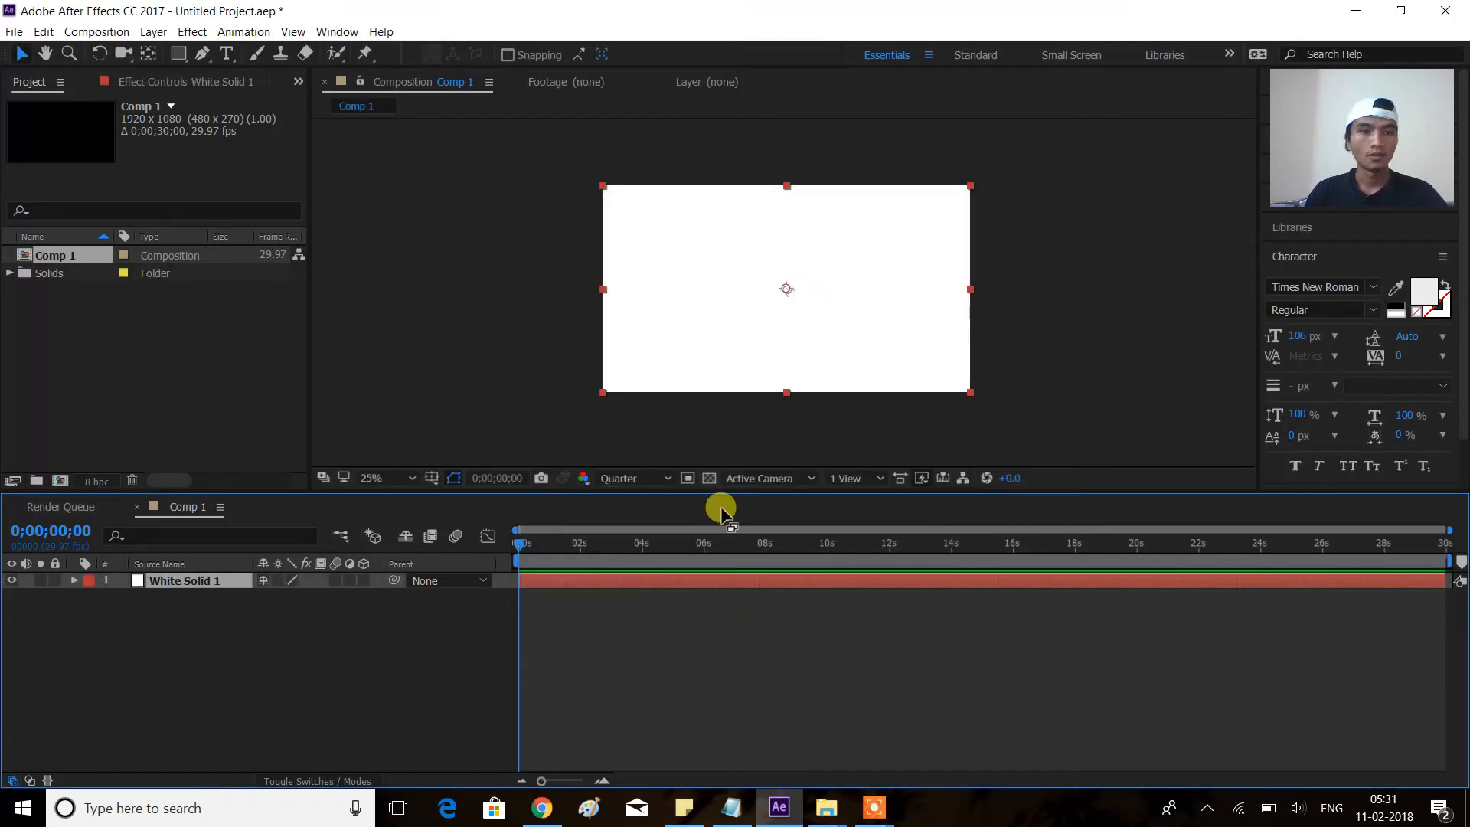
pyautogui.click(743, 613)
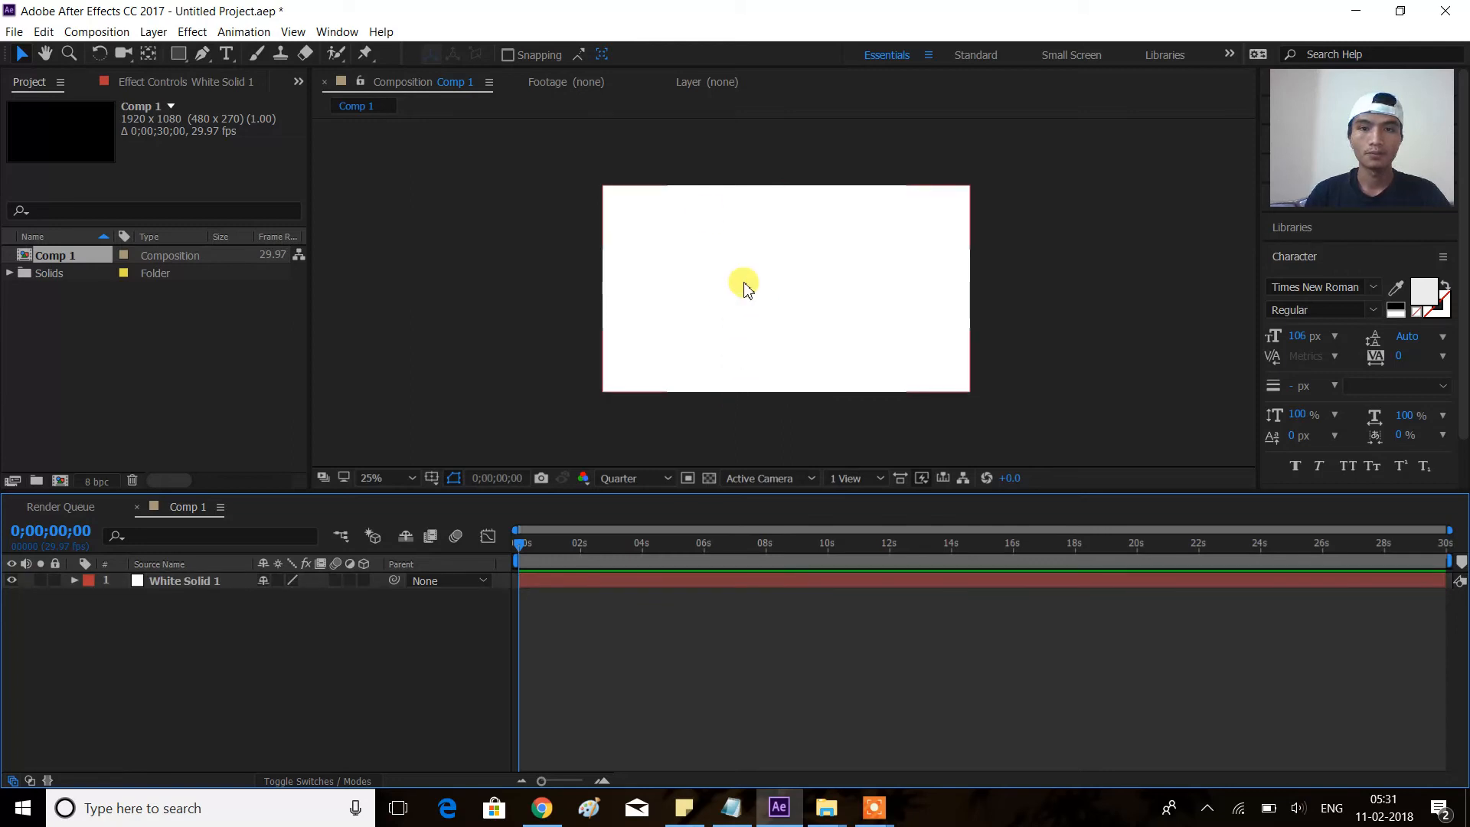
pyautogui.click(189, 586)
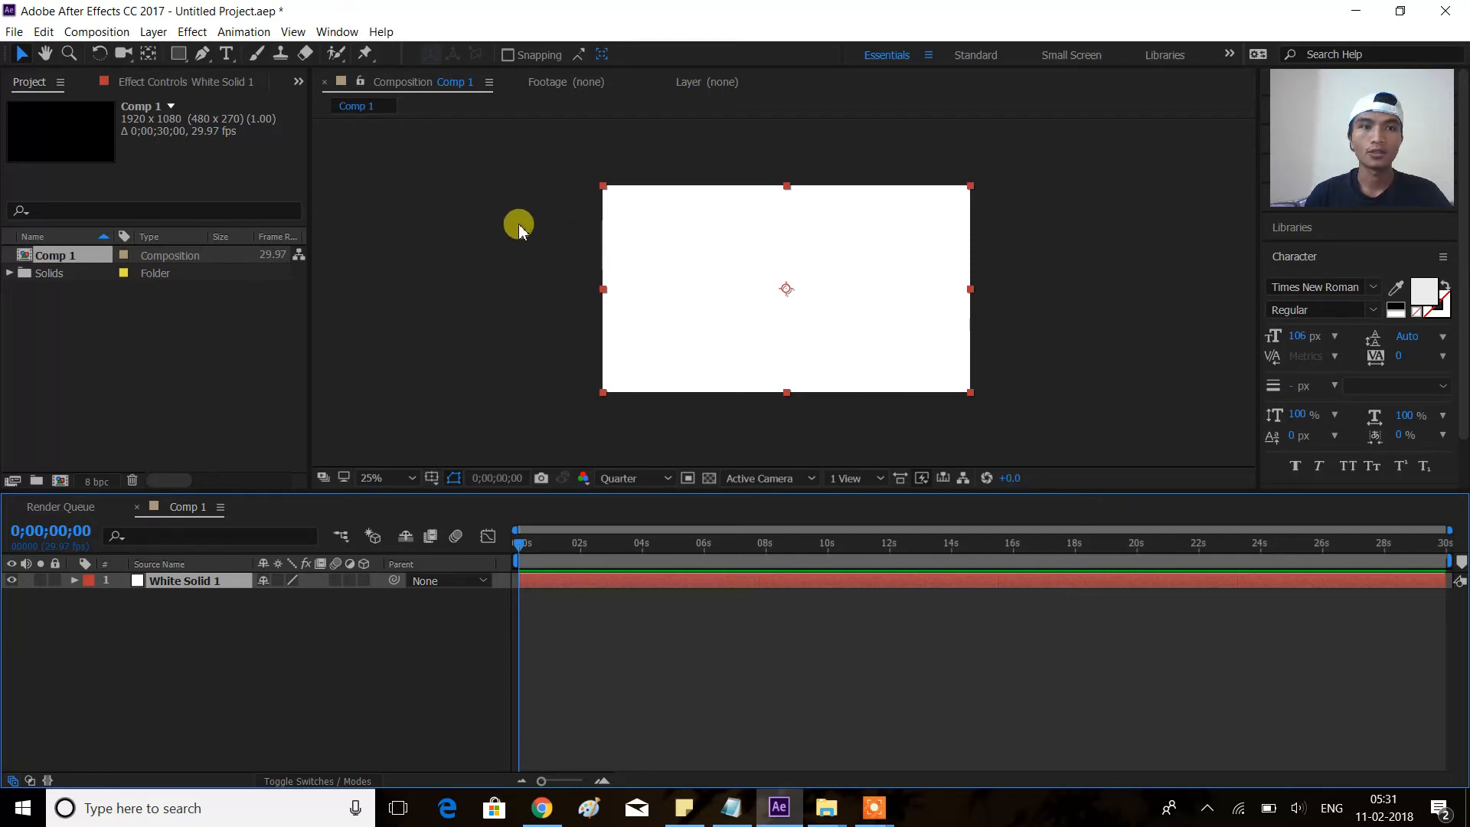
pyautogui.click(490, 214)
# Step: Add a text layer reading PAUL MATE on the white solid
pyautogui.click(227, 54)
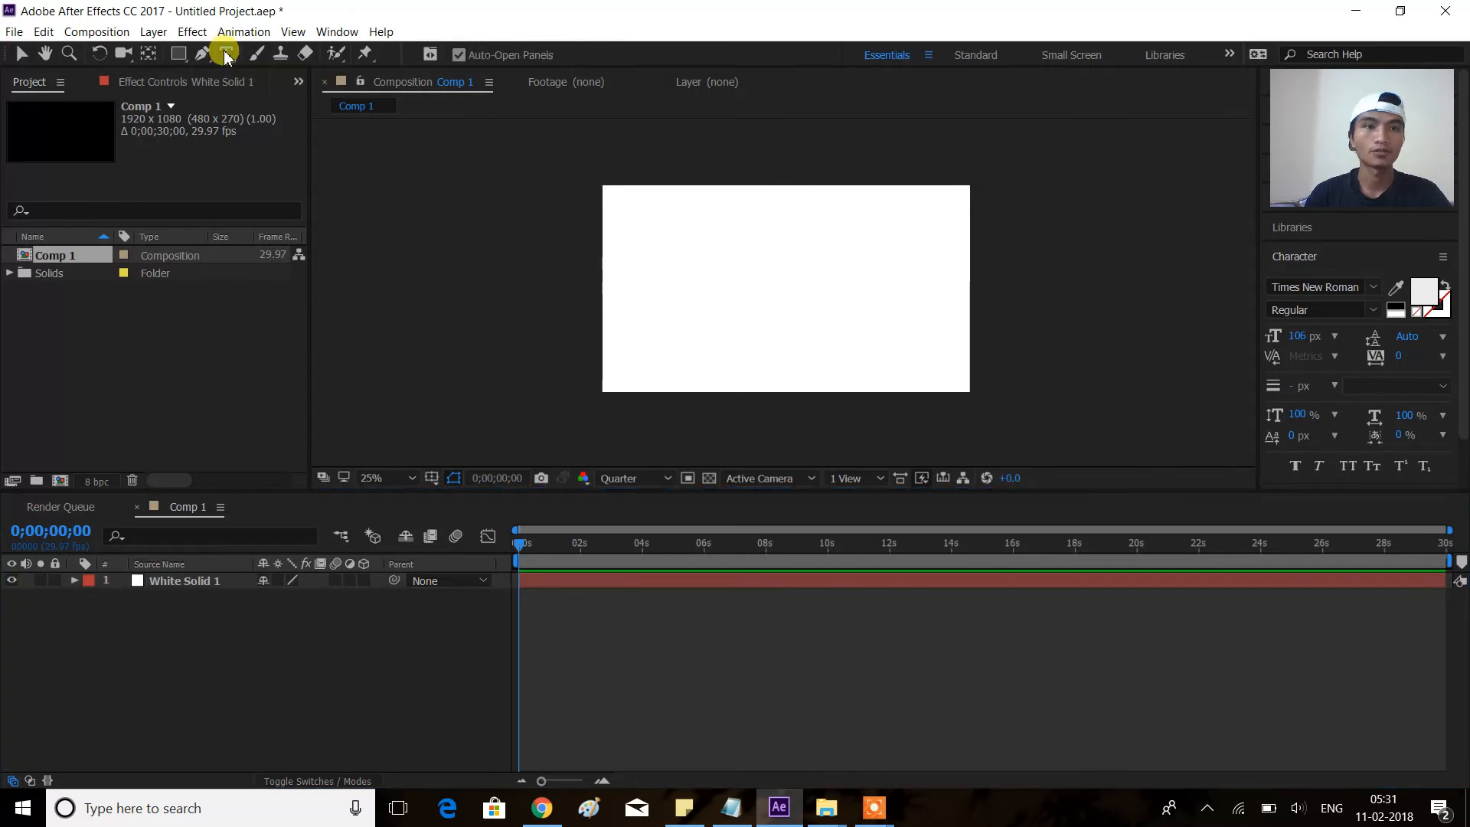
pyautogui.click(673, 285)
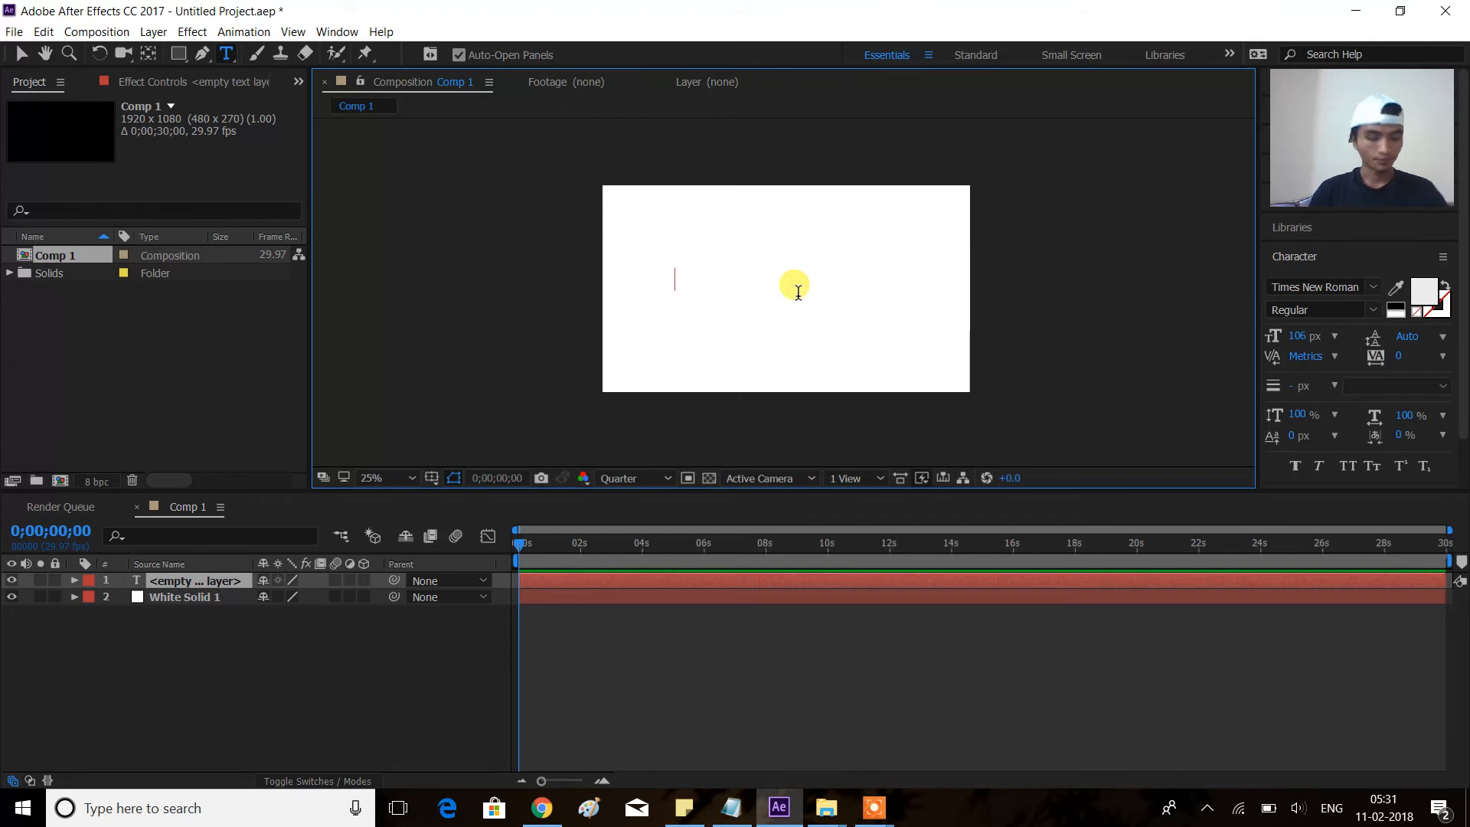
pyautogui.write('PAUL MATE')
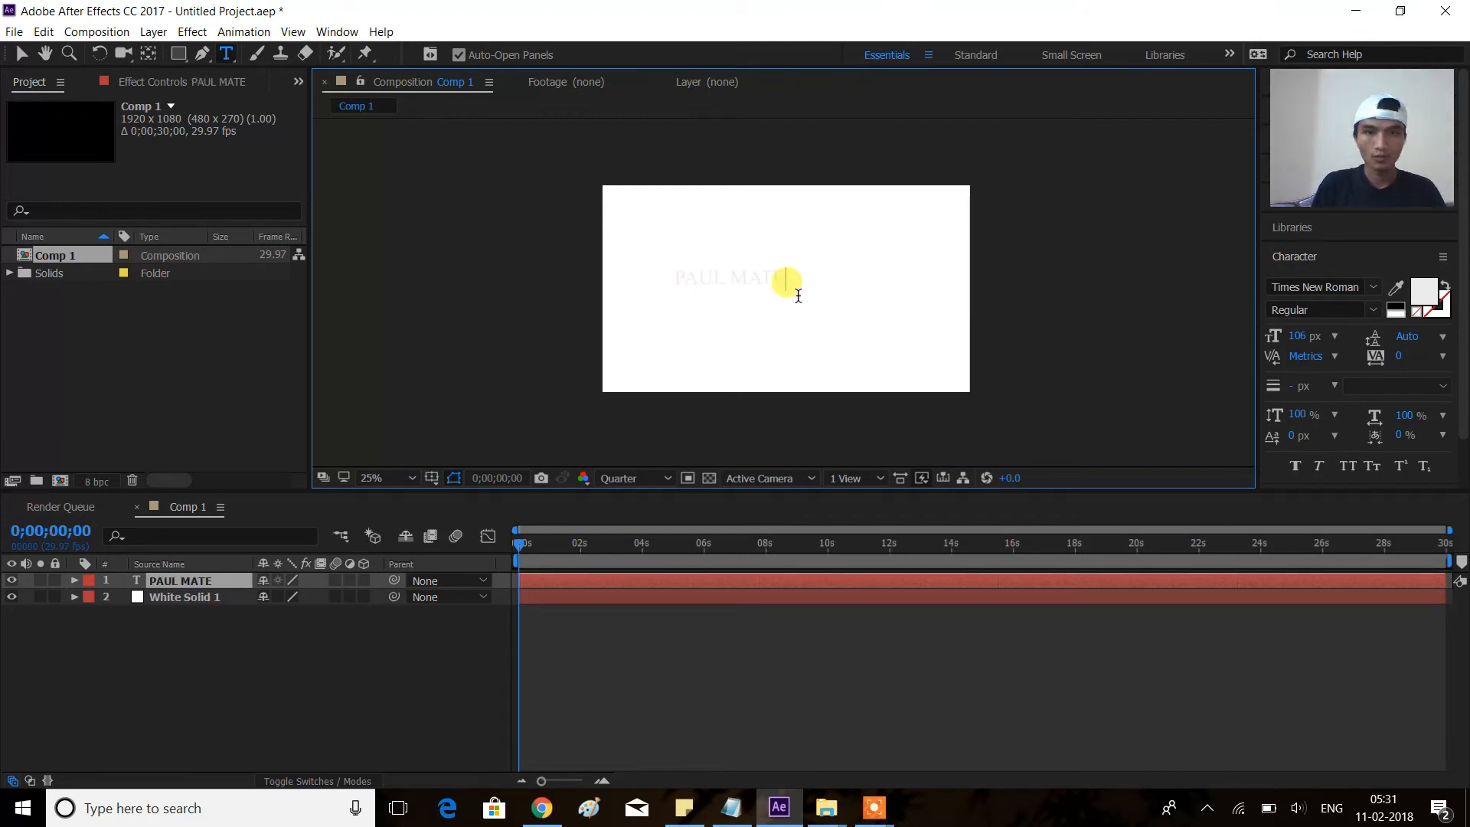
pyautogui.hotkey('ctrl', 'a')
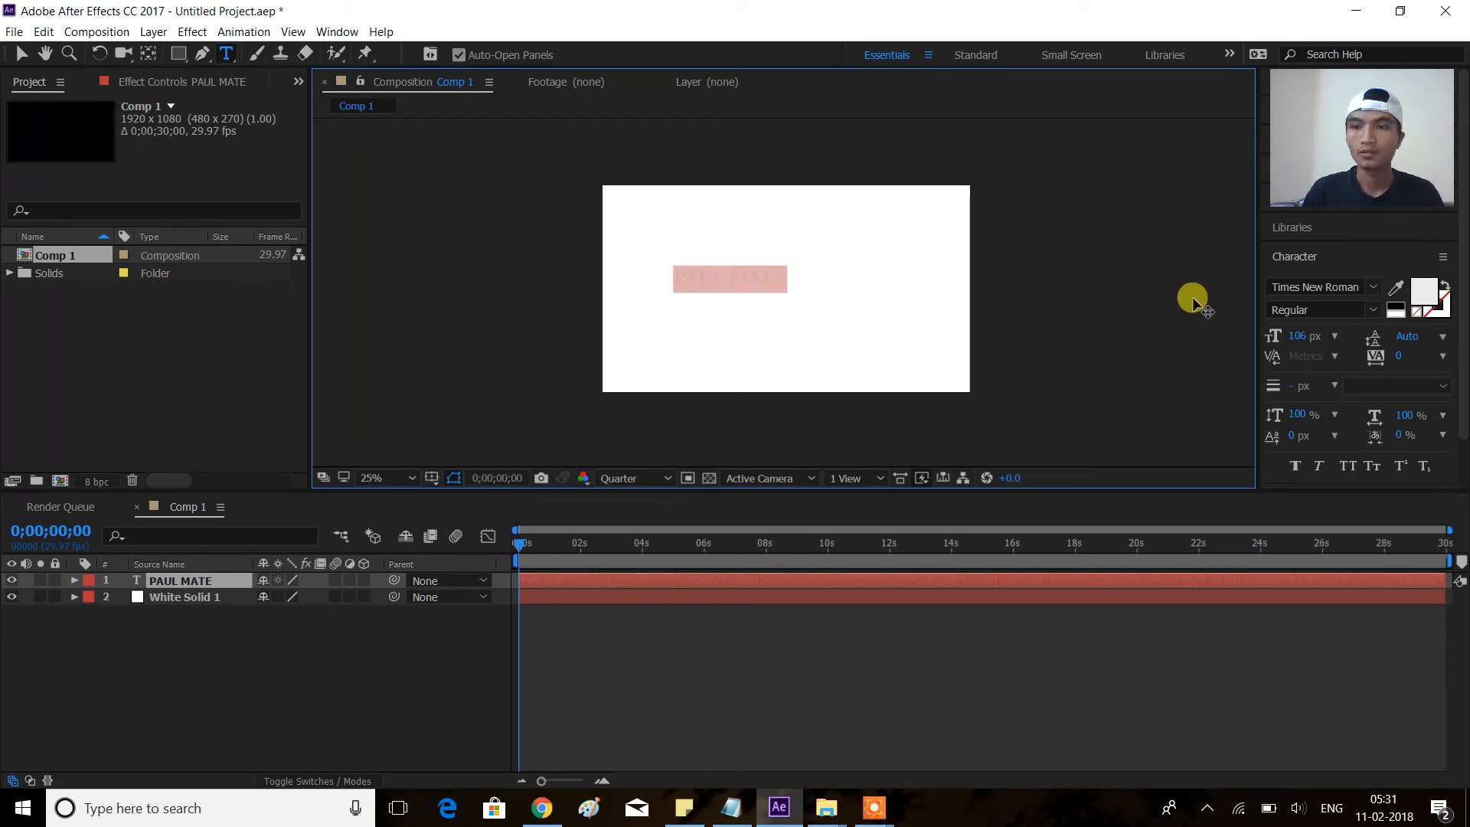
pyautogui.click(807, 276)
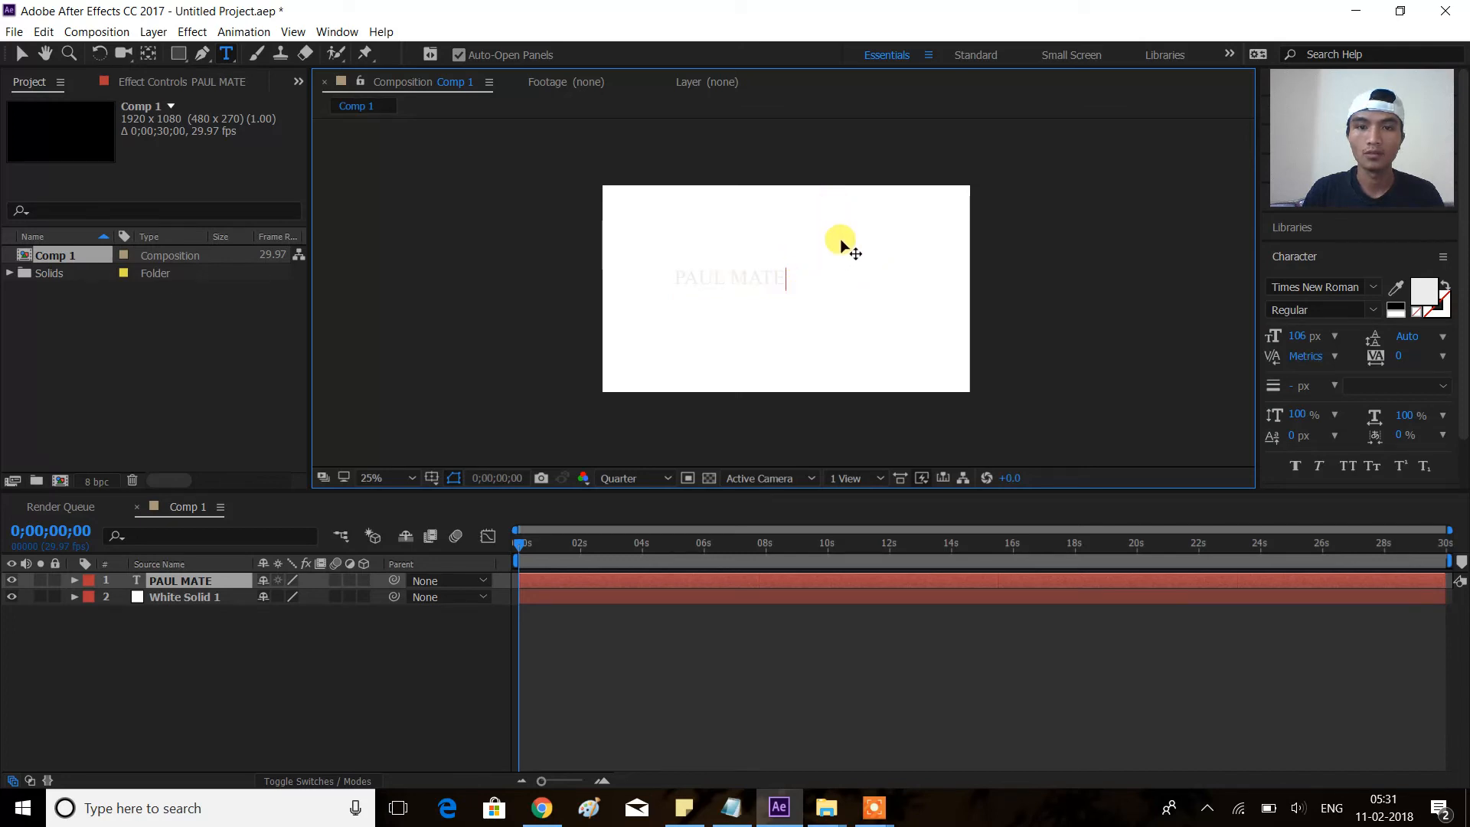
# Step: Select the PAUL MATE text and set its fill colour to black
pyautogui.click(752, 277)
pyautogui.moveTo(792, 277); pyautogui.dragTo(658, 272)
pyautogui.click(660, 271)
pyautogui.moveTo(777, 273); pyautogui.dragTo(614, 273)
pyautogui.click(1420, 295)
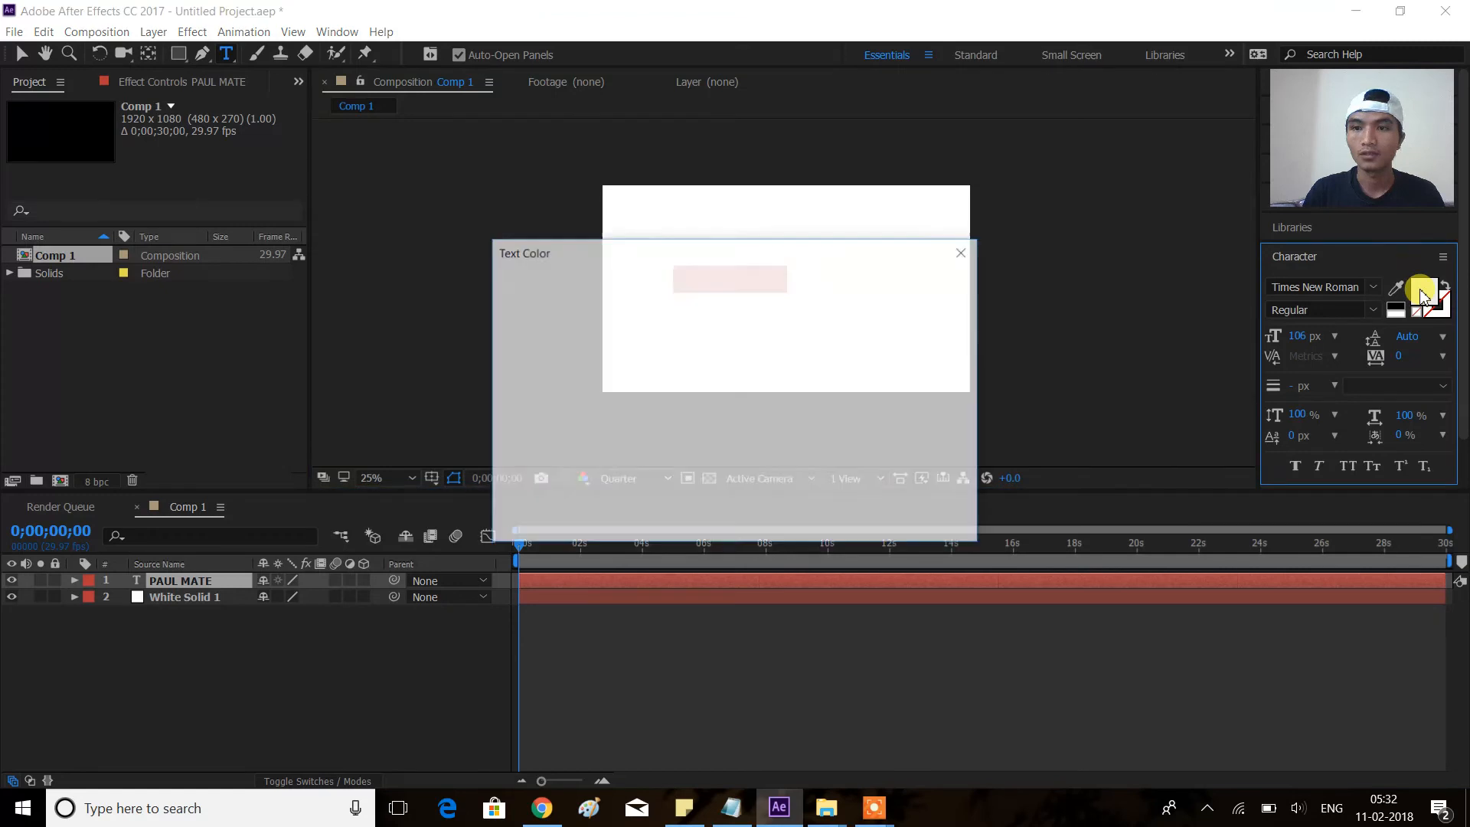
pyautogui.moveTo(689, 417); pyautogui.dragTo(741, 523)
pyautogui.click(893, 288)
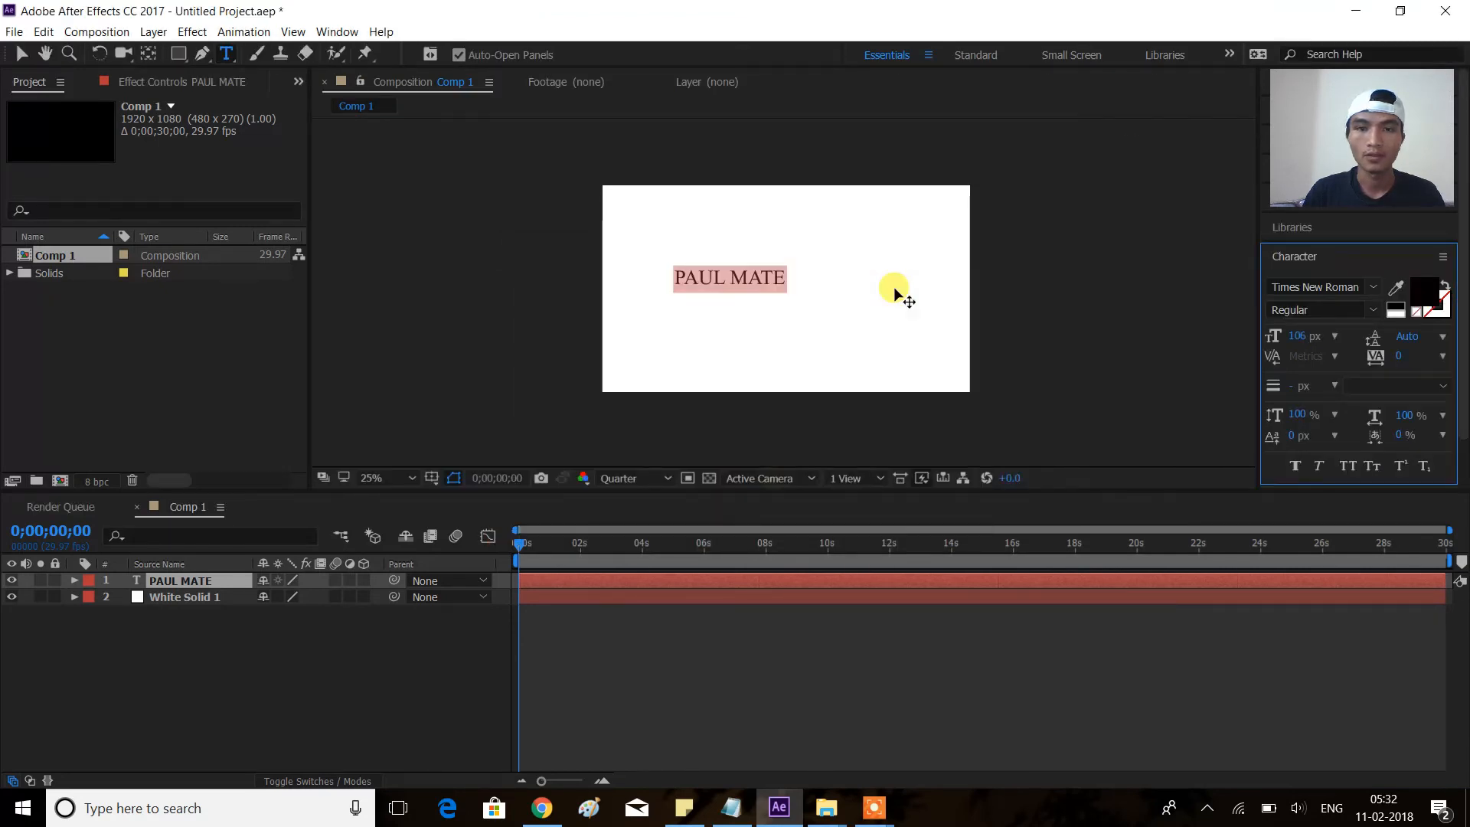
# Step: Finish editing the PAUL MATE text and deselect all layers
pyautogui.click(23, 55)
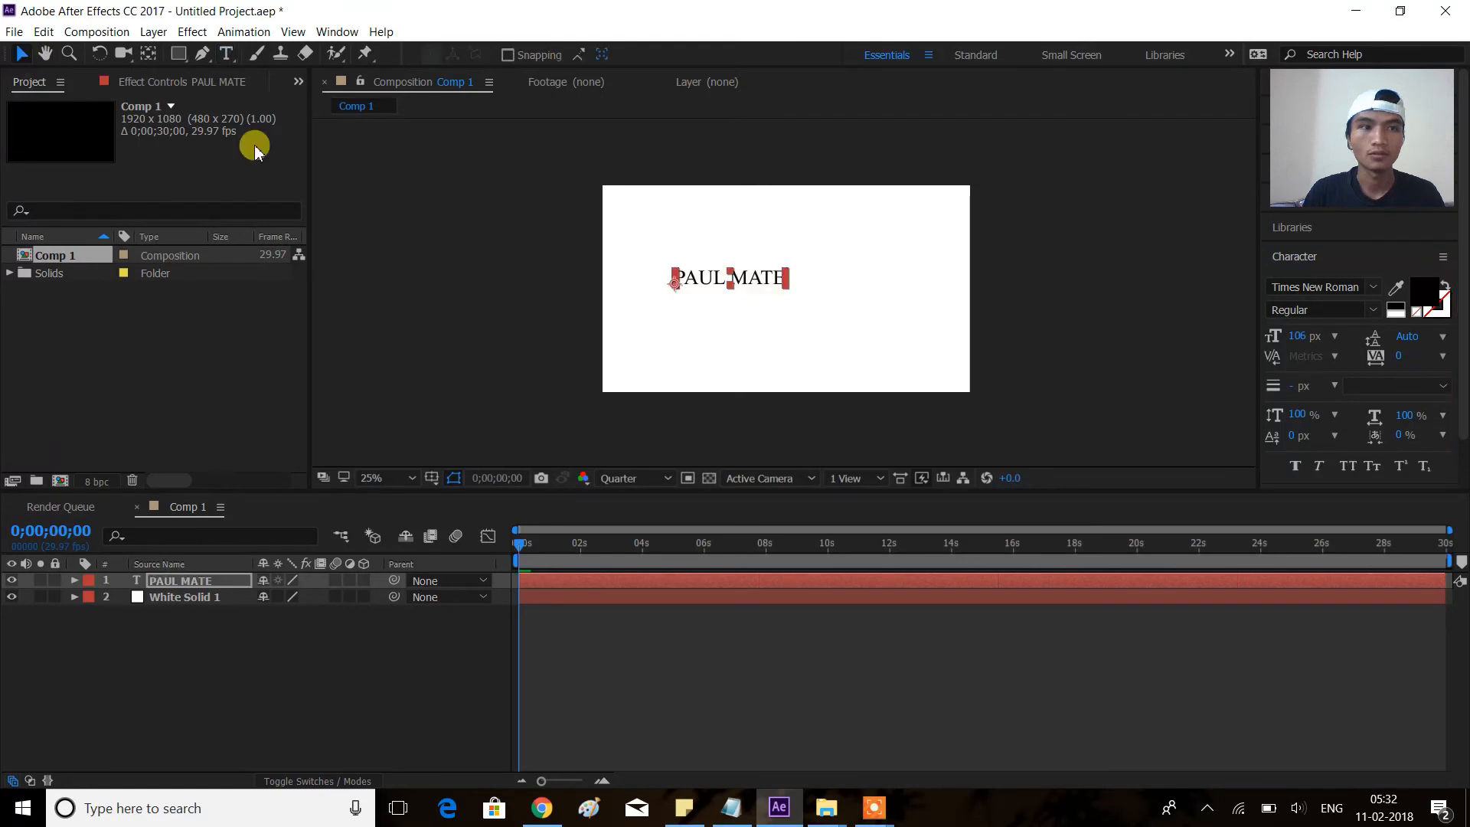
pyautogui.click(741, 247)
pyautogui.click(715, 643)
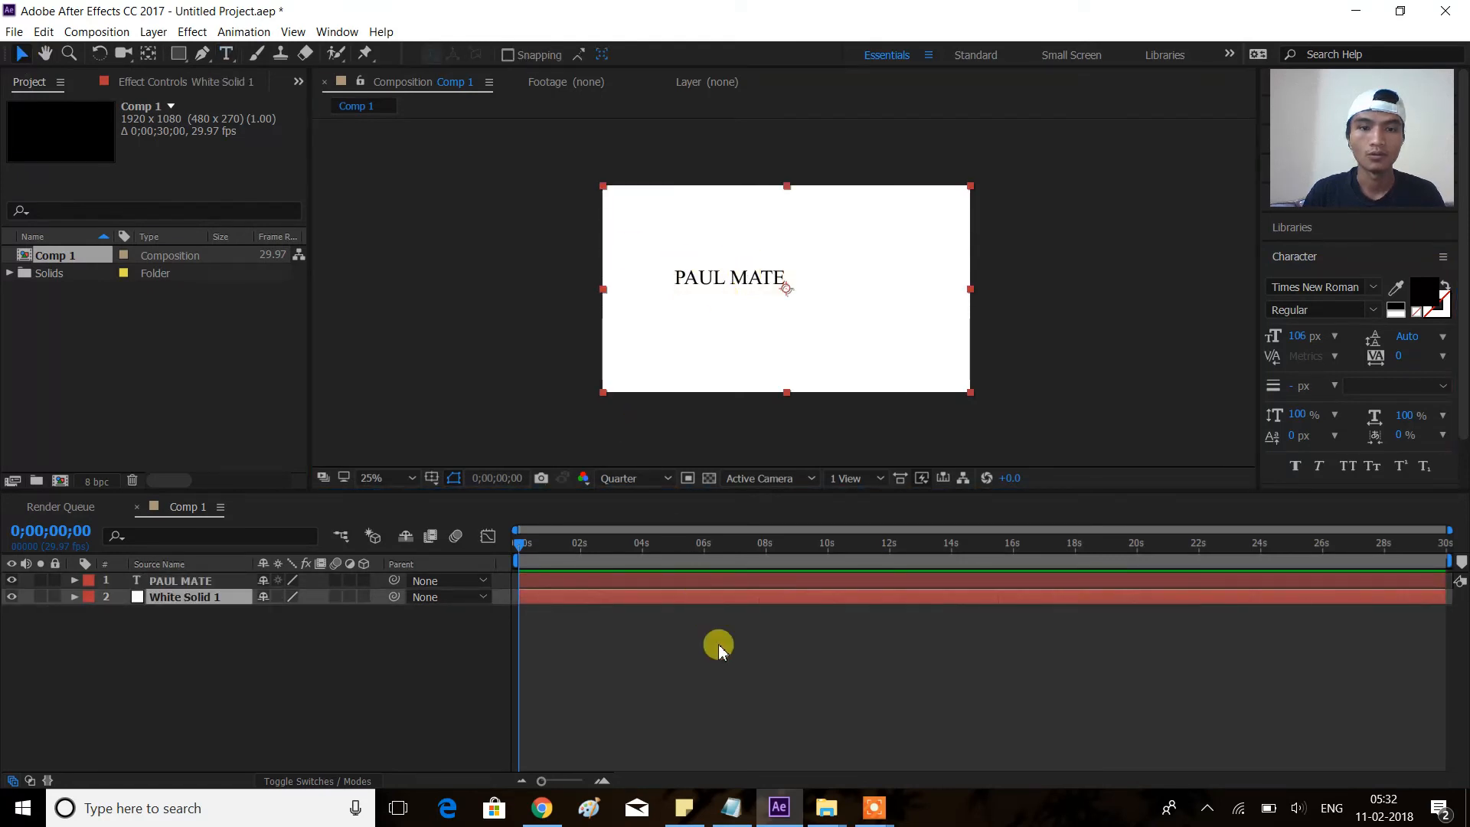
pyautogui.click(228, 54)
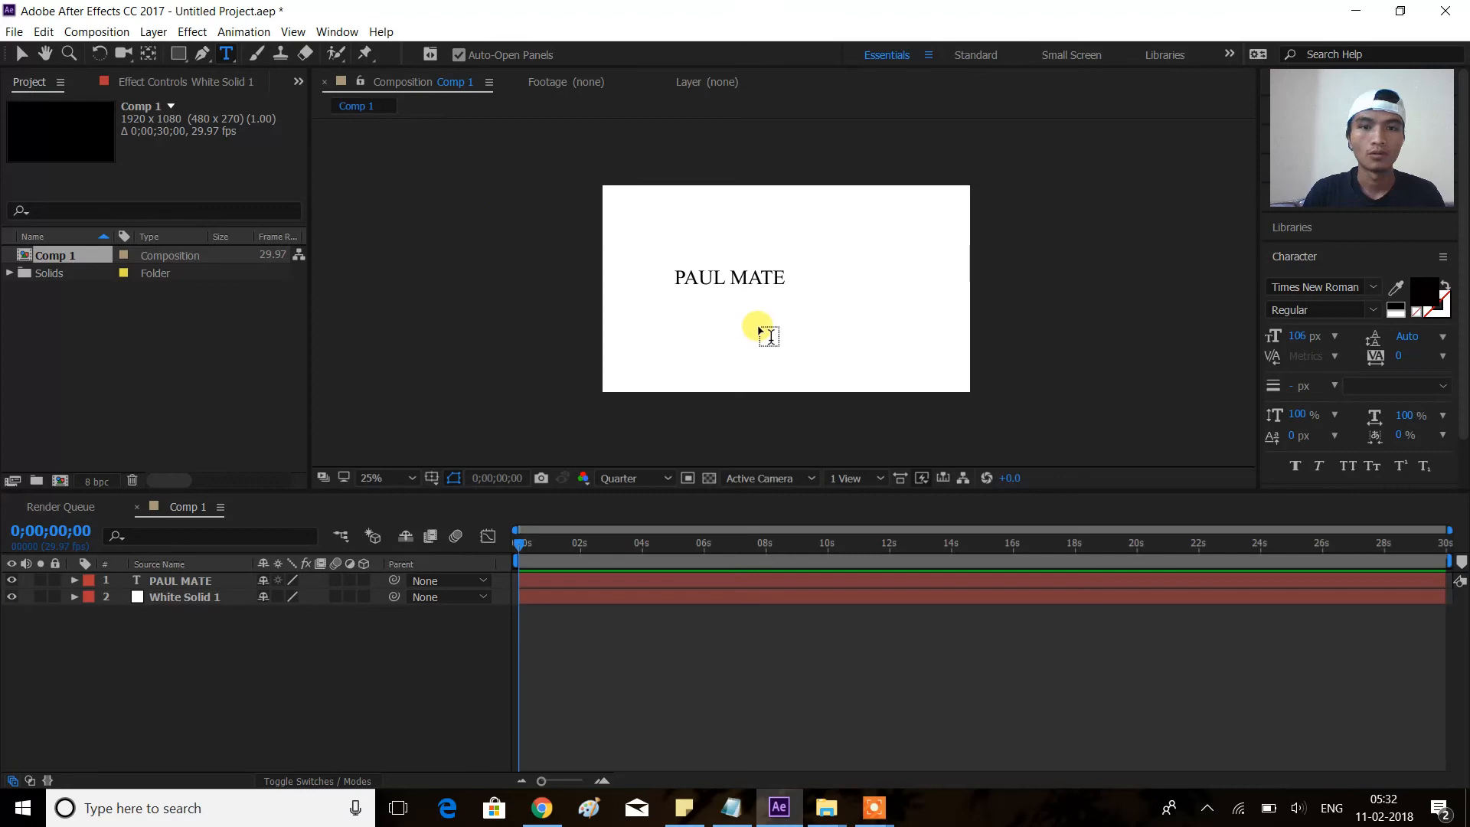
# Step: Add a FILM MAKING text layer above PAUL MATE and centre PAUL MATE beneath it
pyautogui.click(723, 313)
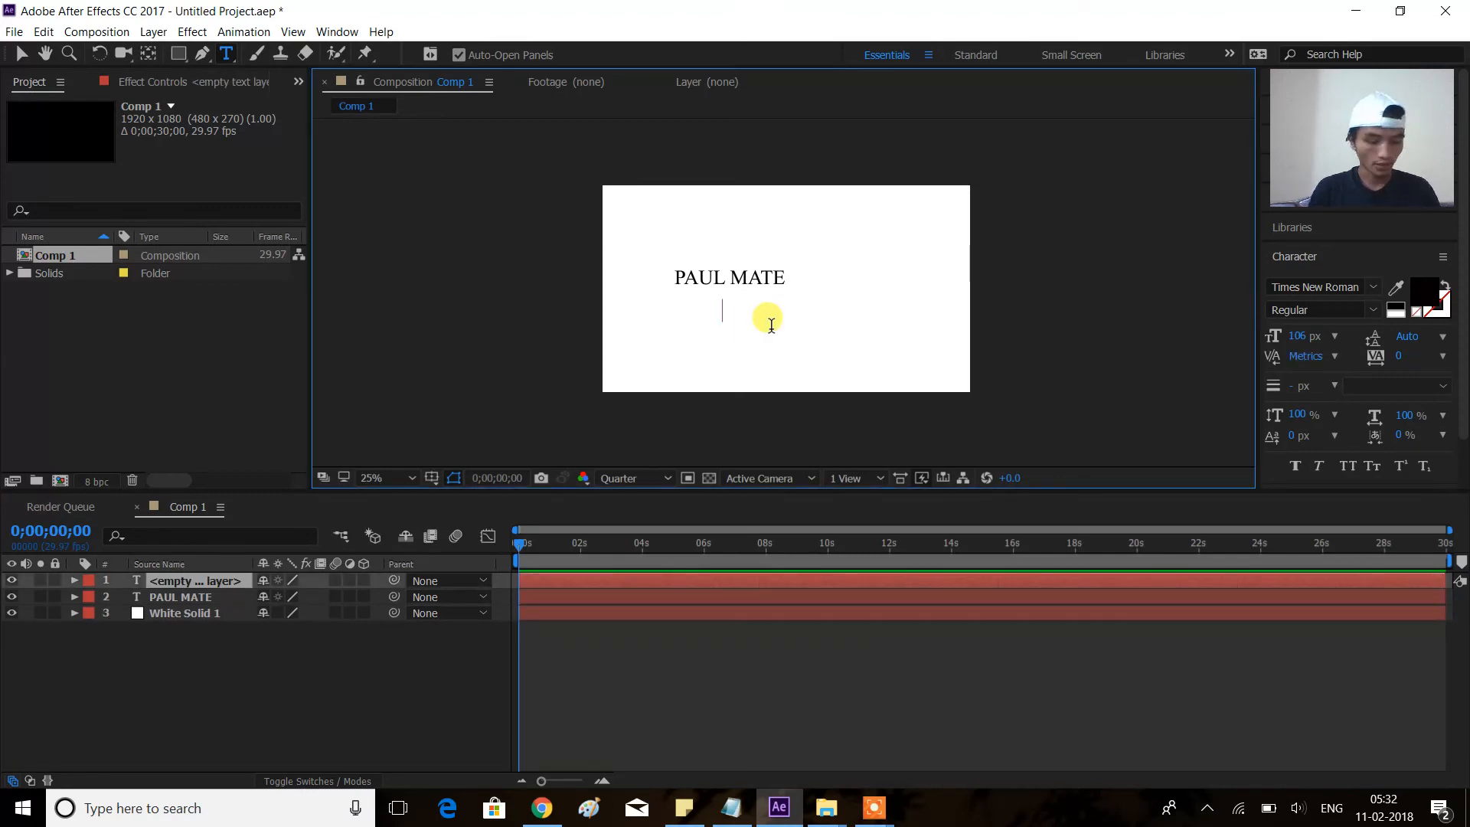
pyautogui.write('FILM')
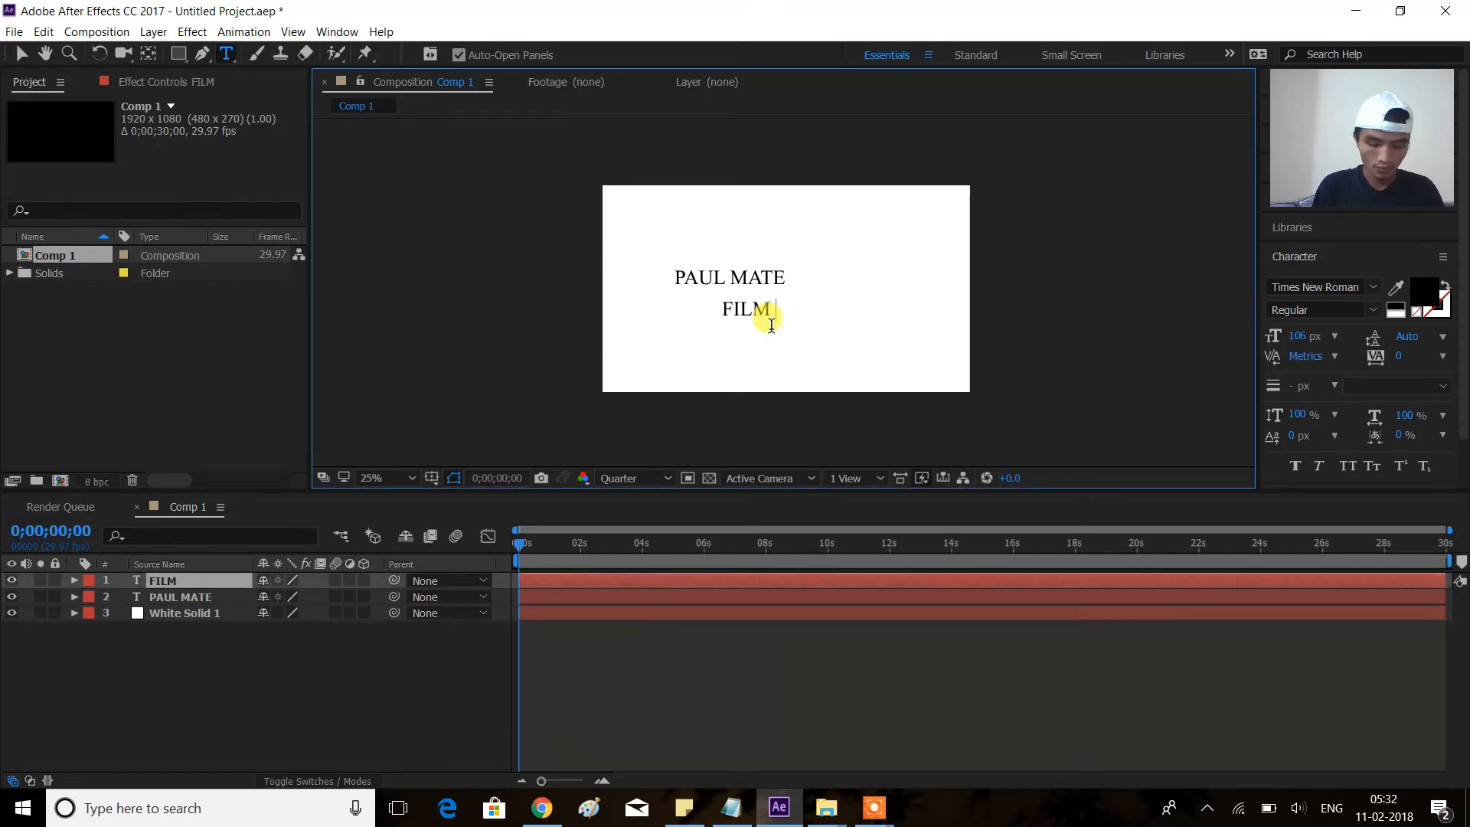
pyautogui.write(' MAKING')
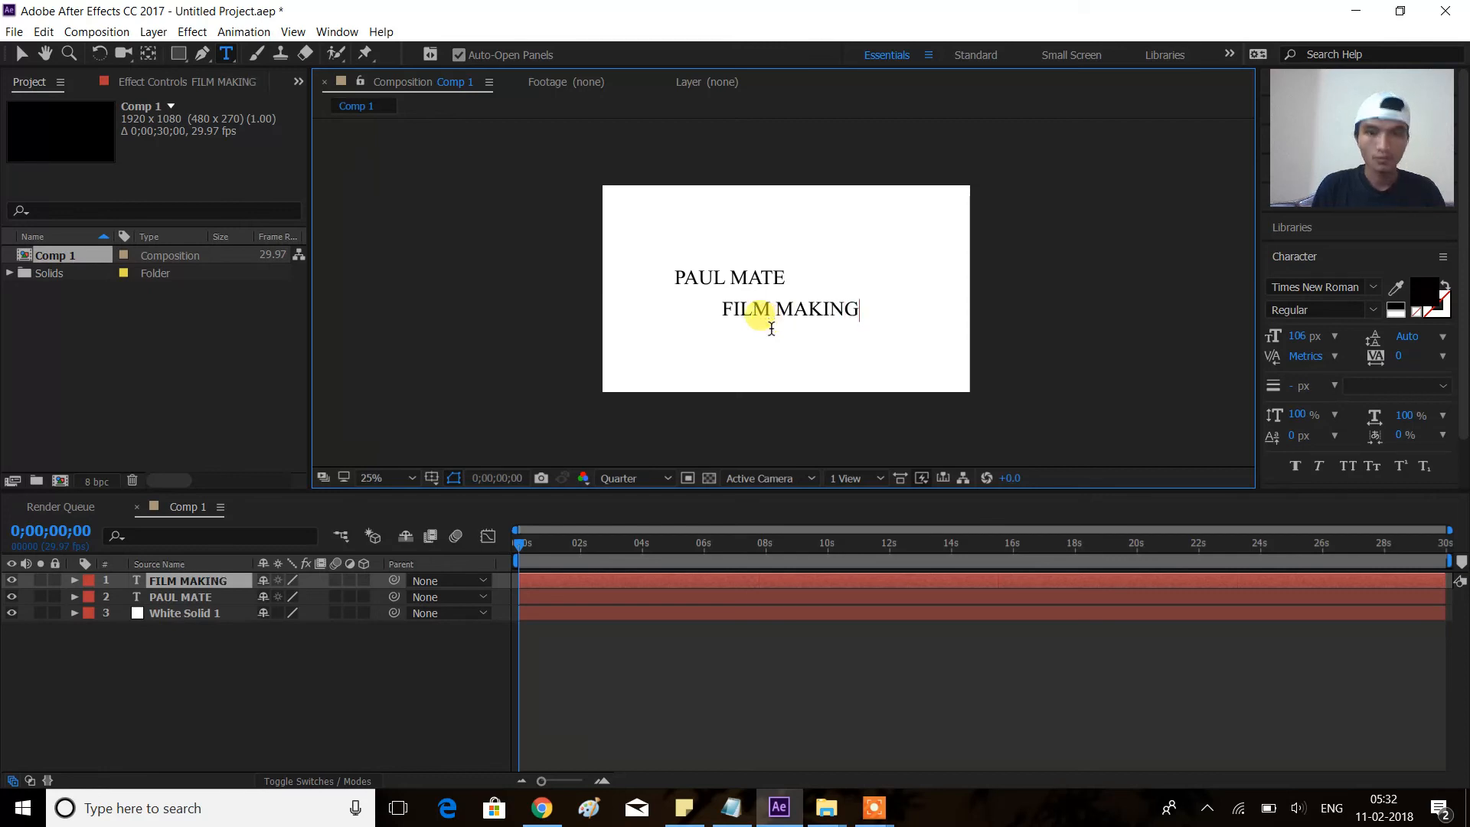
pyautogui.click(25, 55)
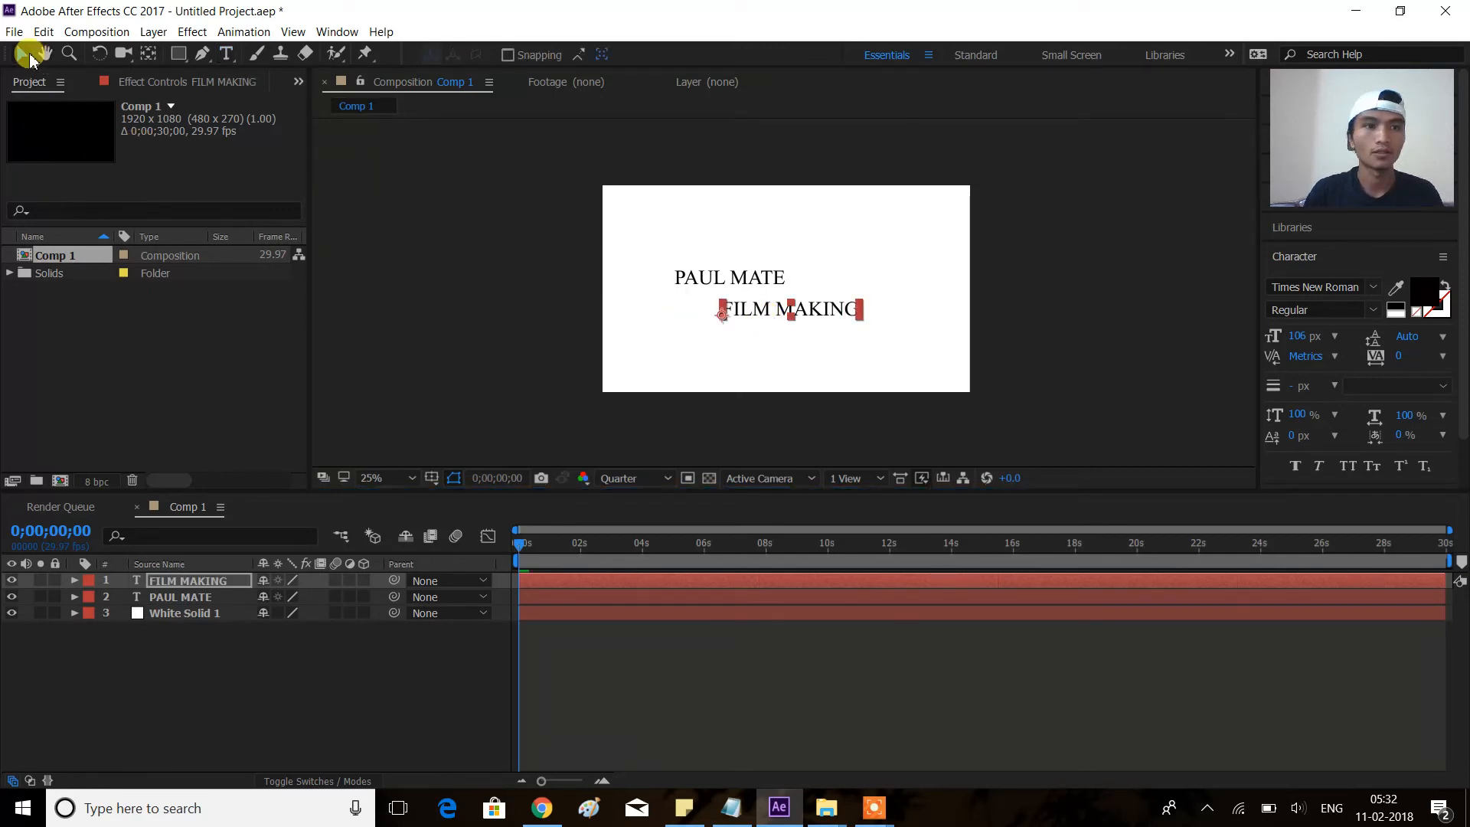
pyautogui.moveTo(825, 309); pyautogui.dragTo(799, 271)
pyautogui.click(751, 281)
pyautogui.click(805, 252)
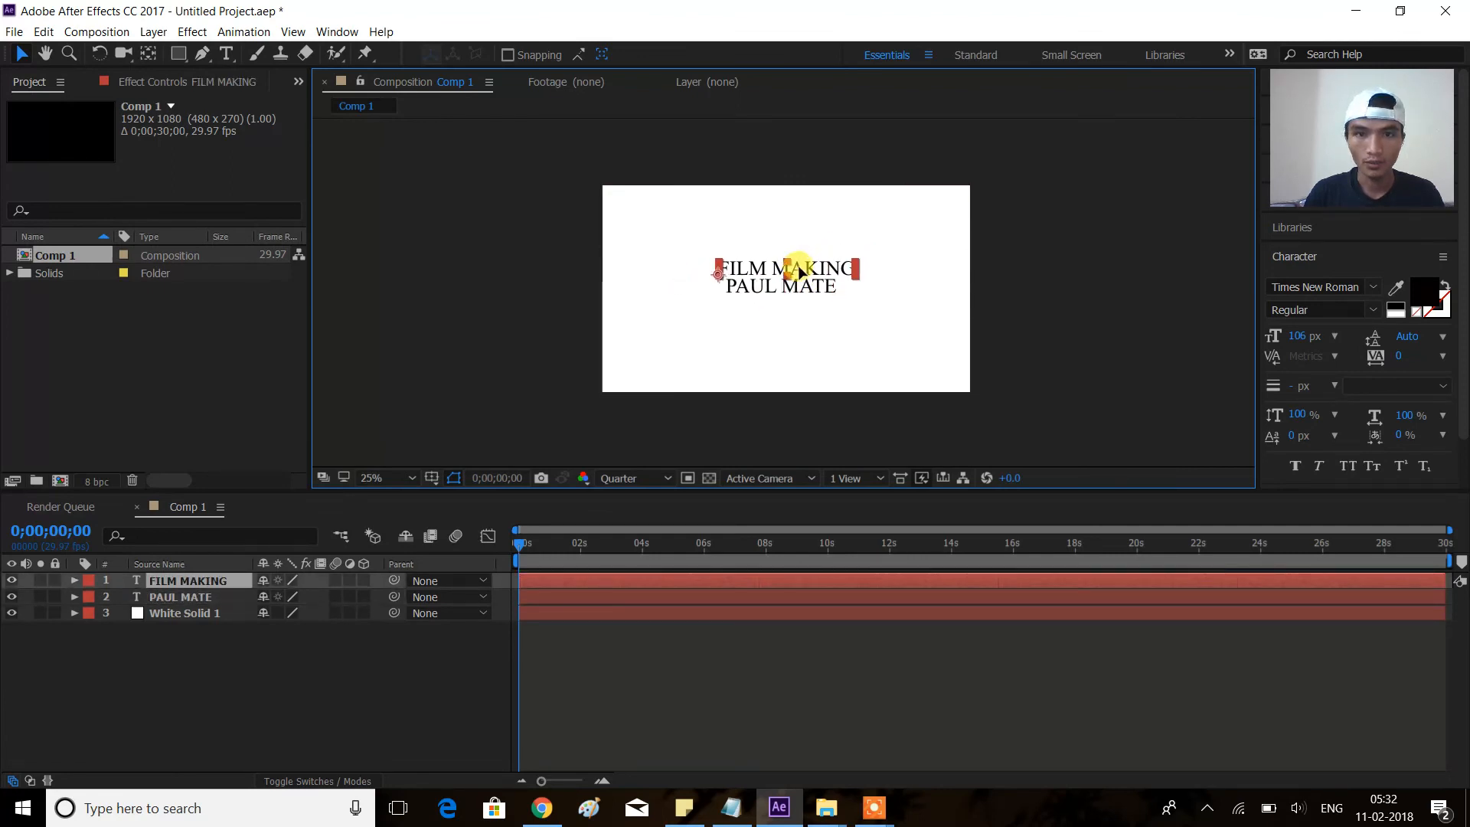
pyautogui.click(761, 708)
# Step: Select both the FILM MAKING and PAUL MATE layers together in the timeline
pyautogui.click(168, 580)
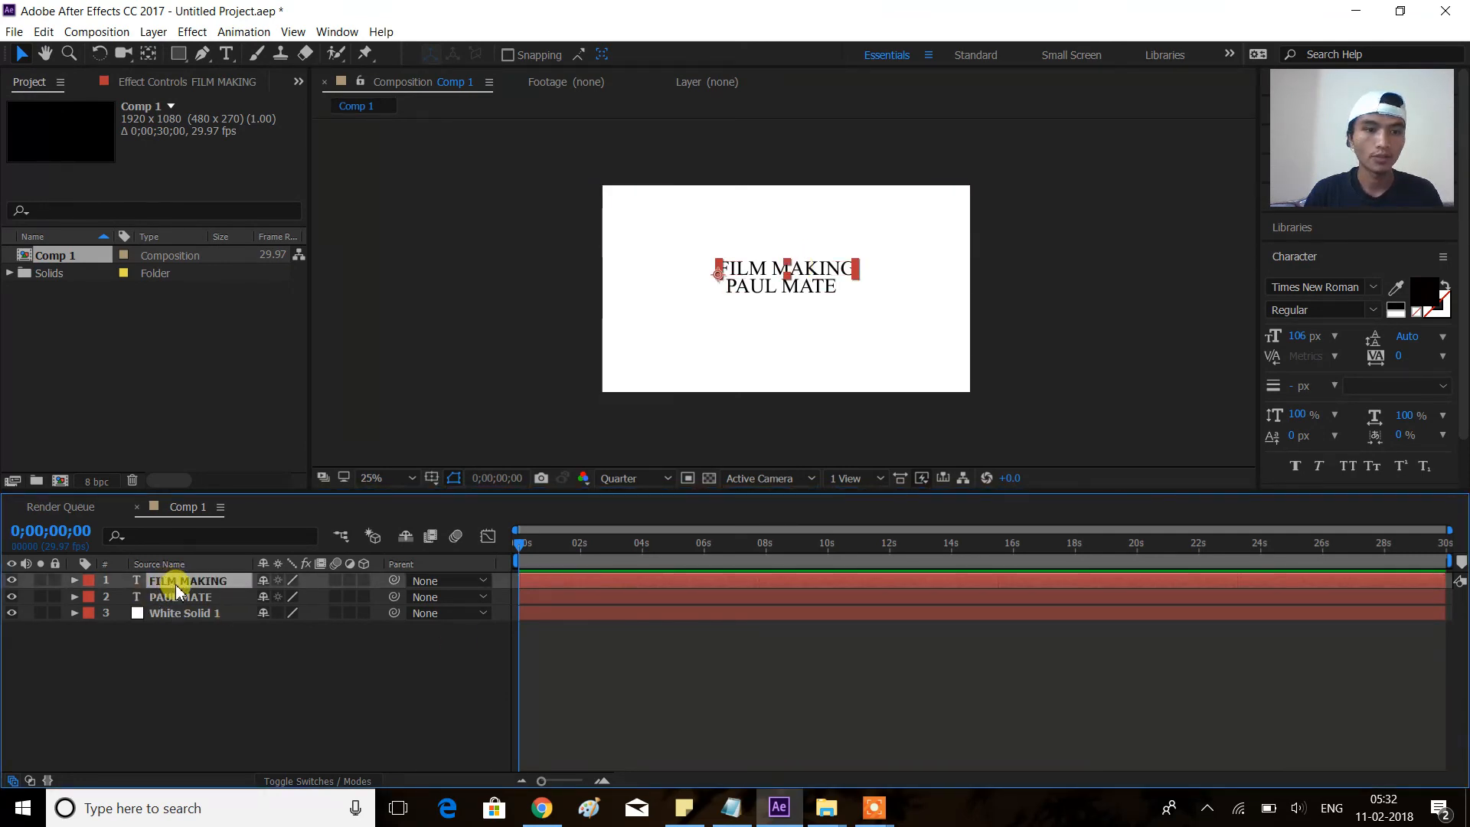
pyautogui.click(180, 595)
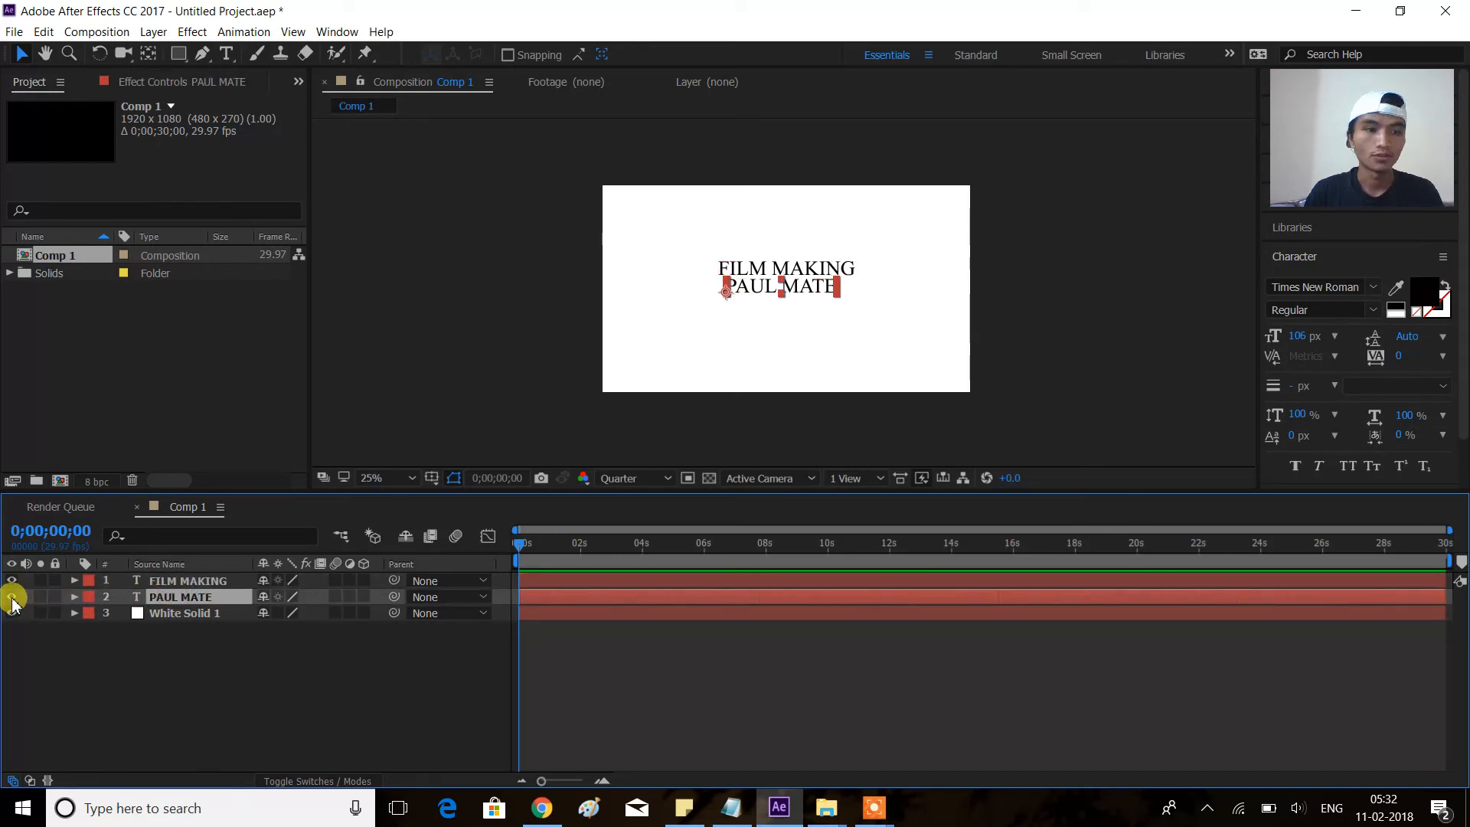
pyautogui.click(183, 584)
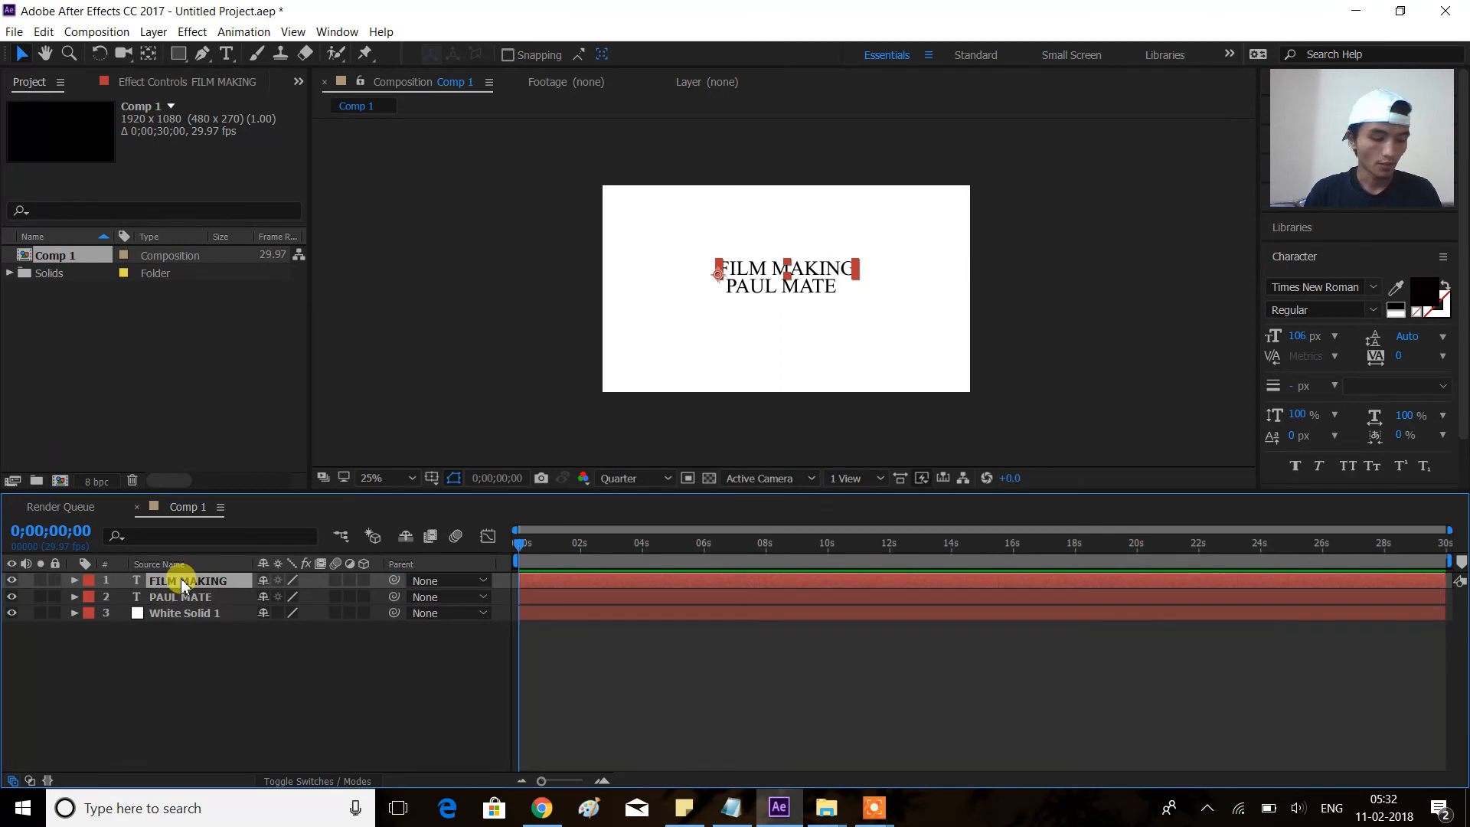
pyautogui.keyDown('shift'); pyautogui.click(180, 601); pyautogui.keyUp('shift')
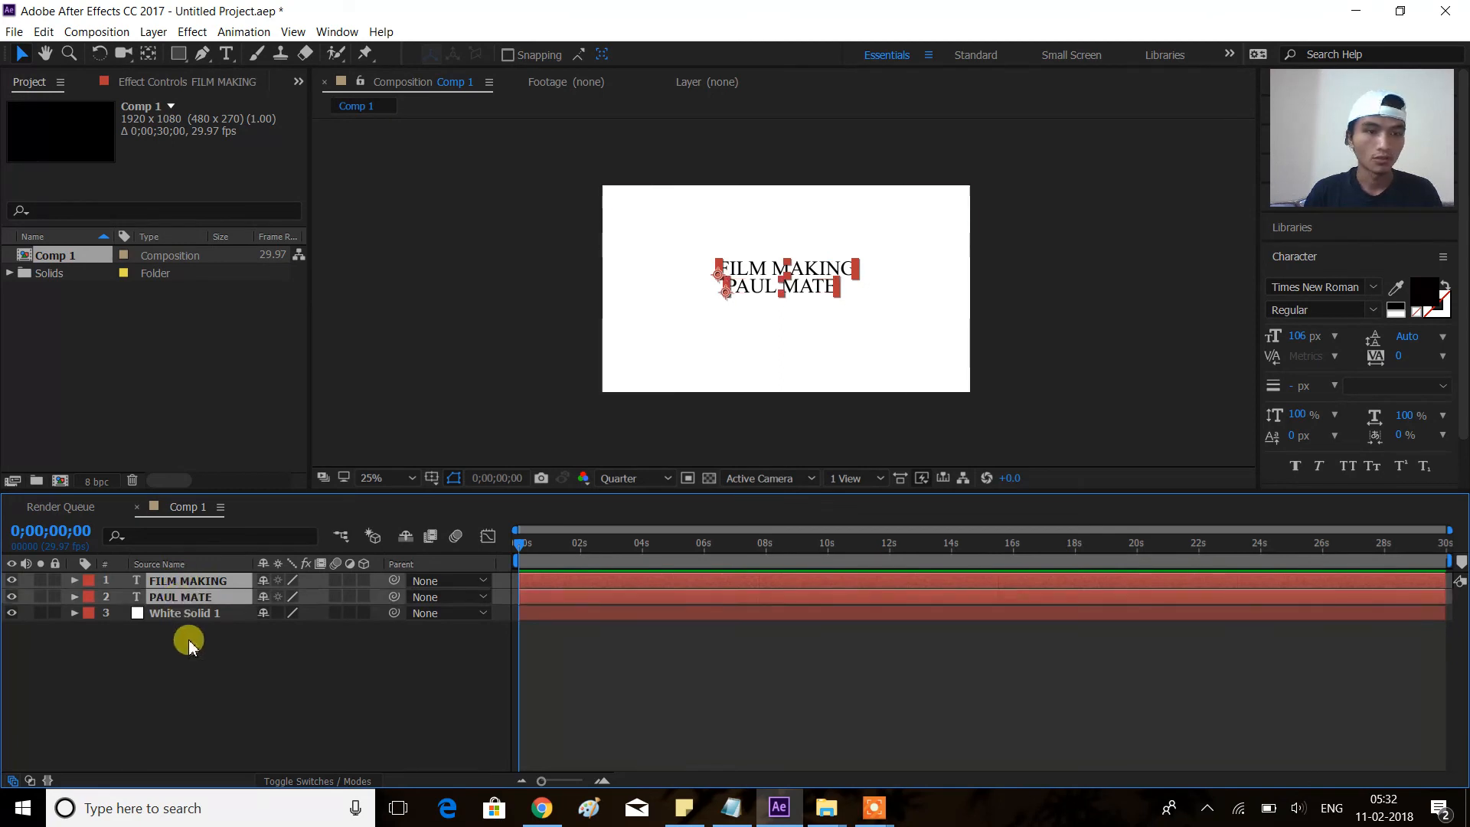
pyautogui.click(189, 640)
pyautogui.click(184, 585)
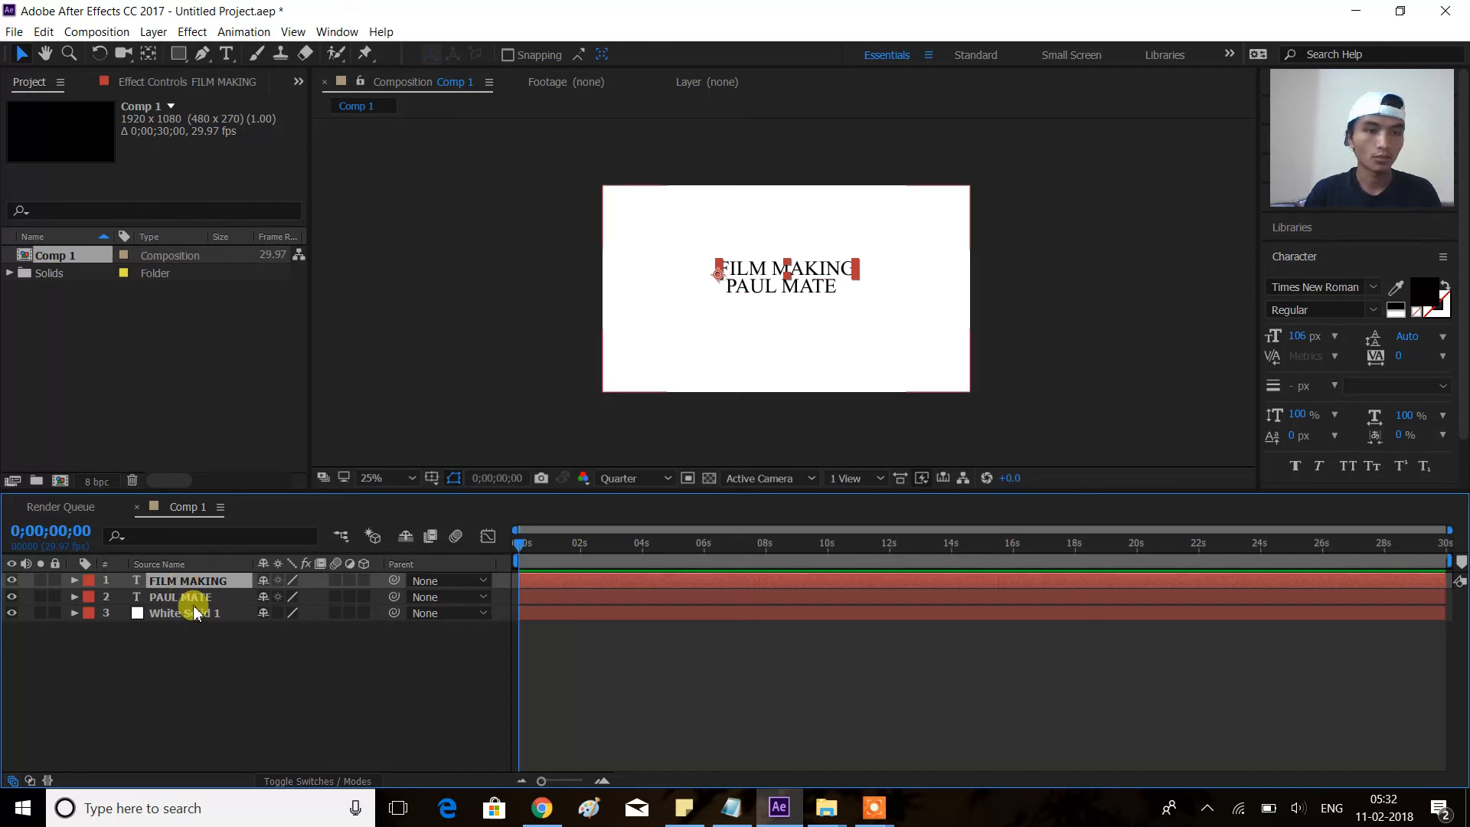
pyautogui.keyDown('ctrl'); pyautogui.click(195, 598); pyautogui.keyUp('ctrl')
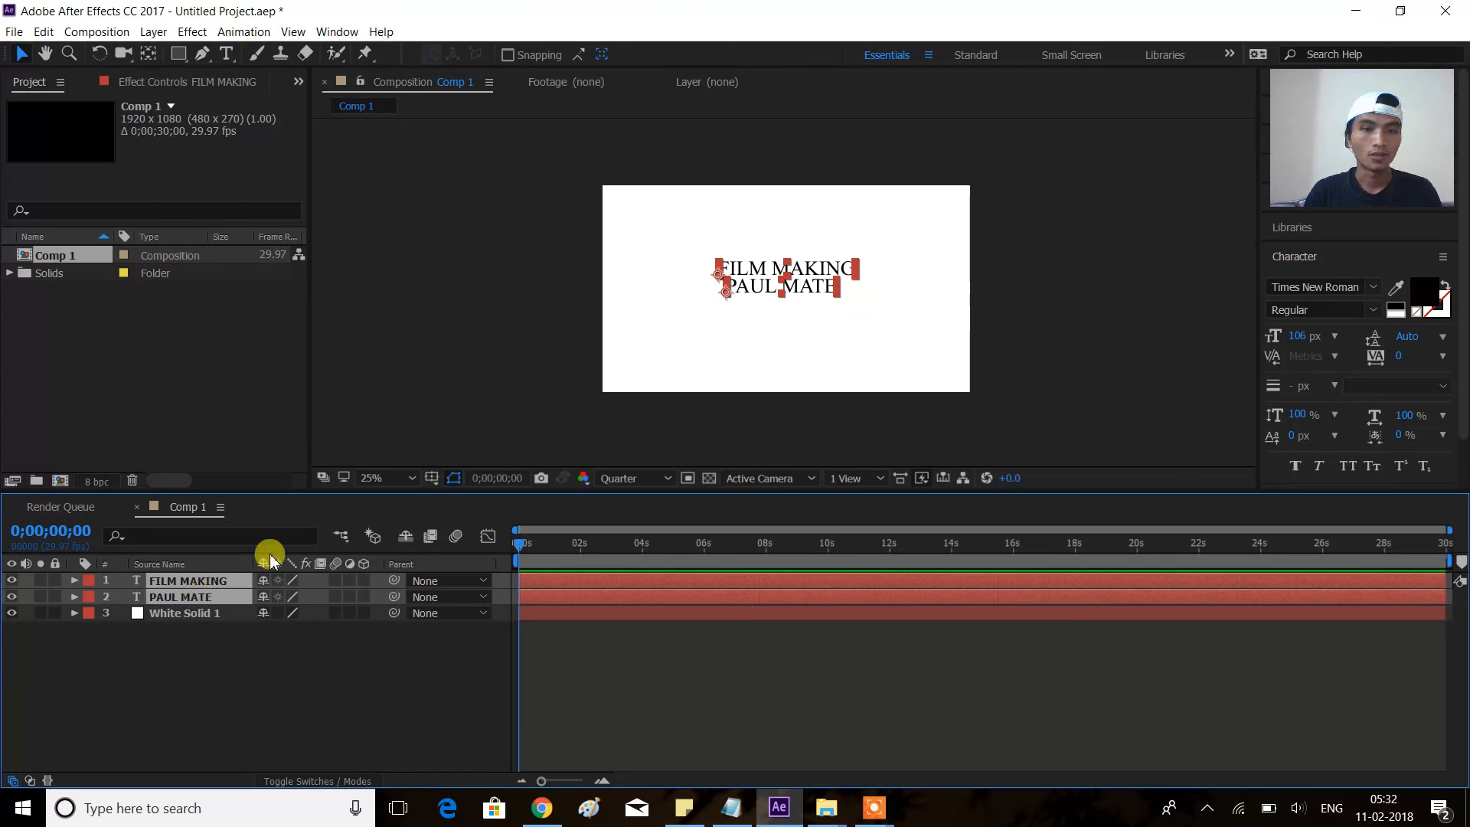
# Step: Move both title layers together and show their Positions, 584,540 and 624,632
pyautogui.moveTo(761, 272)
pyautogui.mouseDown()
pyautogui.moveTo(748, 308)
pyautogui.moveTo(710, 231)
pyautogui.moveTo(774, 290)
pyautogui.moveTo(728, 213)
pyautogui.moveTo(743, 226)
pyautogui.moveTo(731, 285)
pyautogui.moveTo(760, 285)
pyautogui.mouseUp()
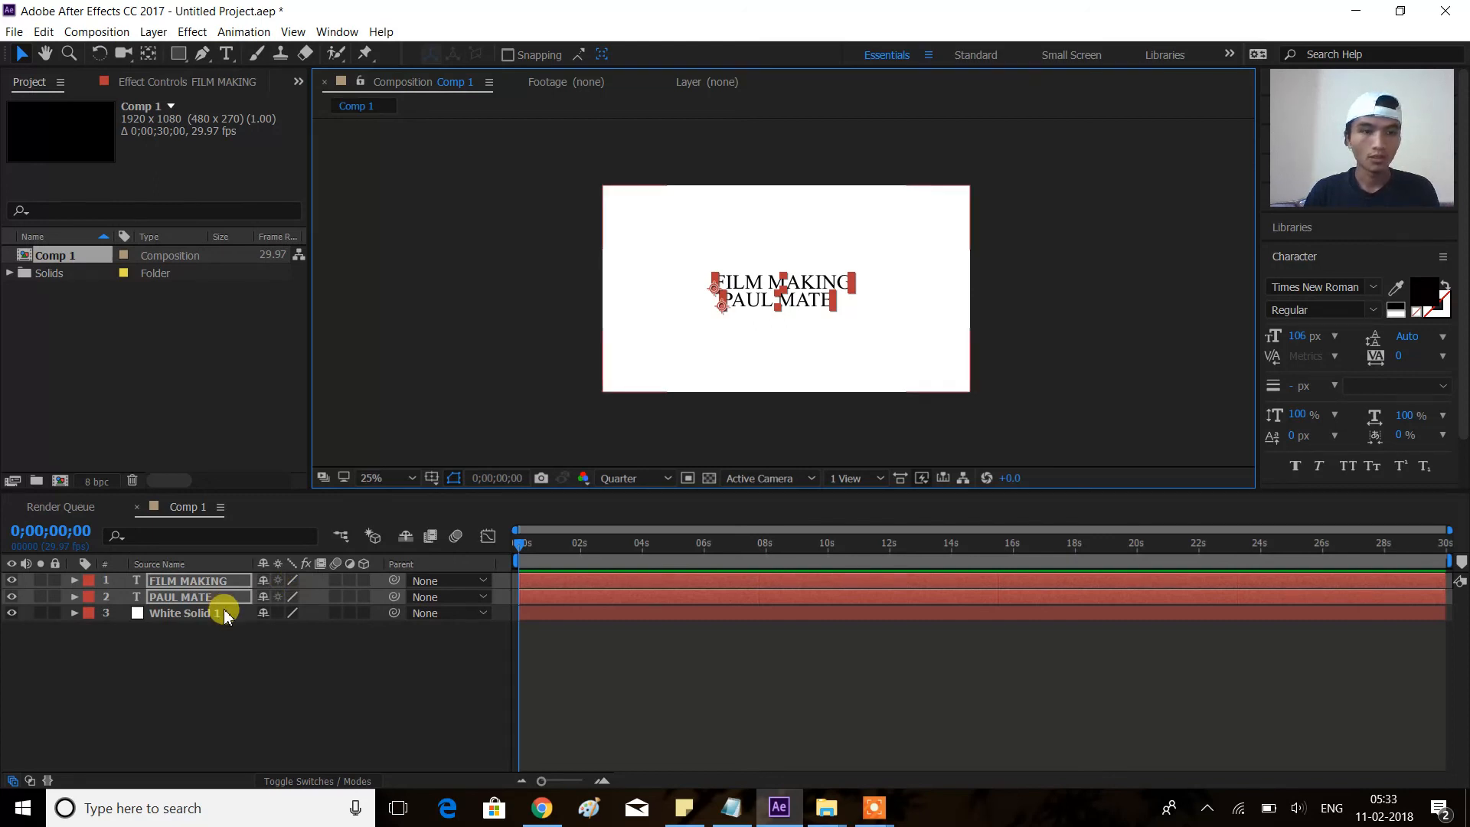
pyautogui.press('p')
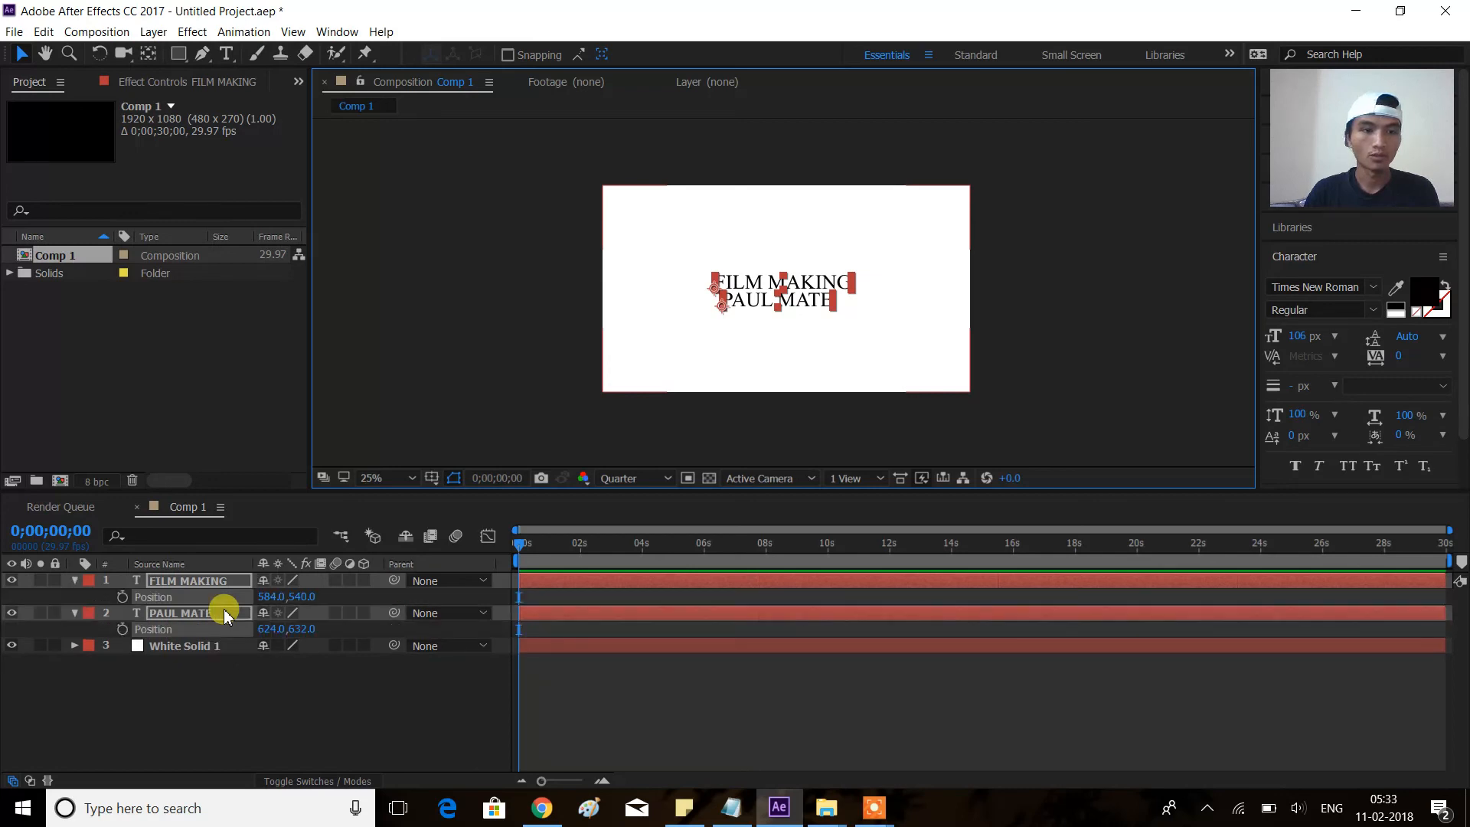